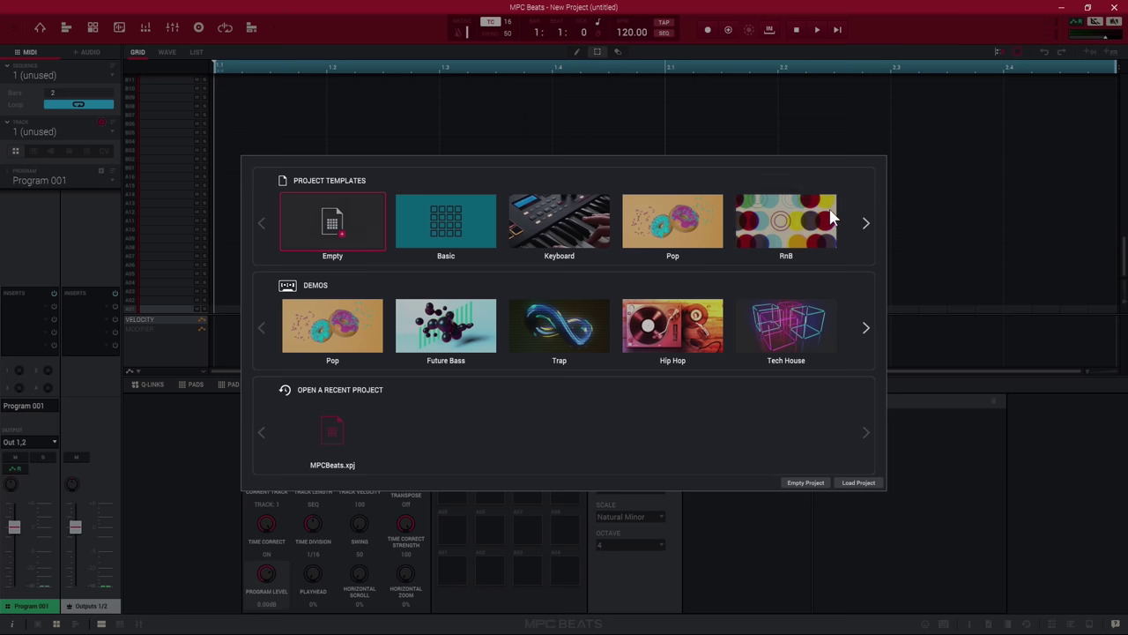
- Browse the project templates and load the Basic template
left_click(866, 223)
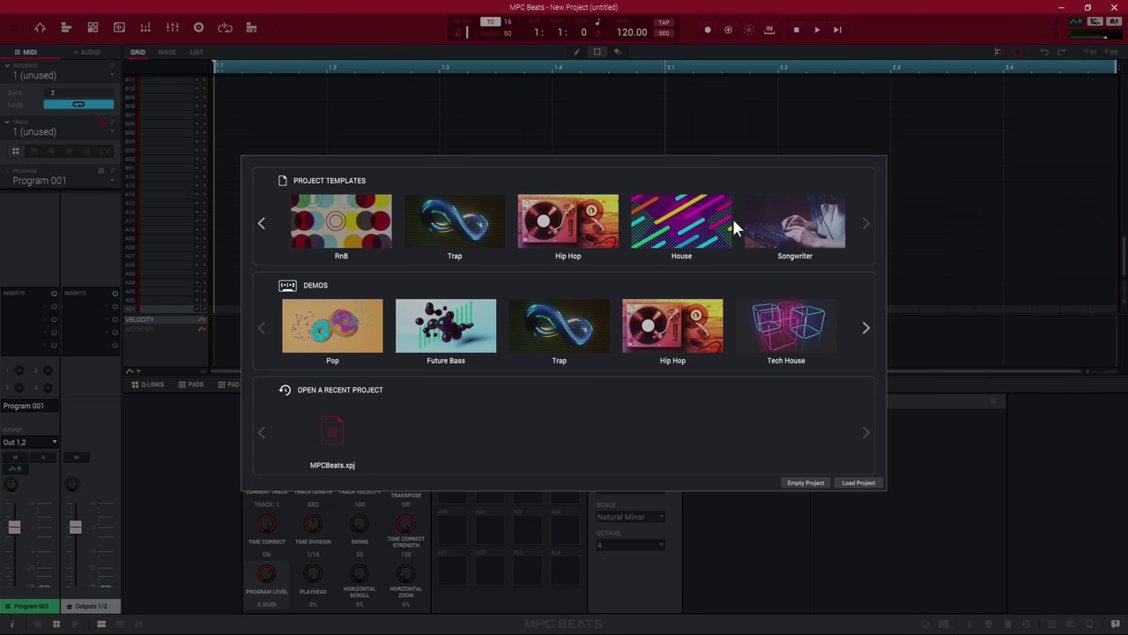
left_click(262, 223)
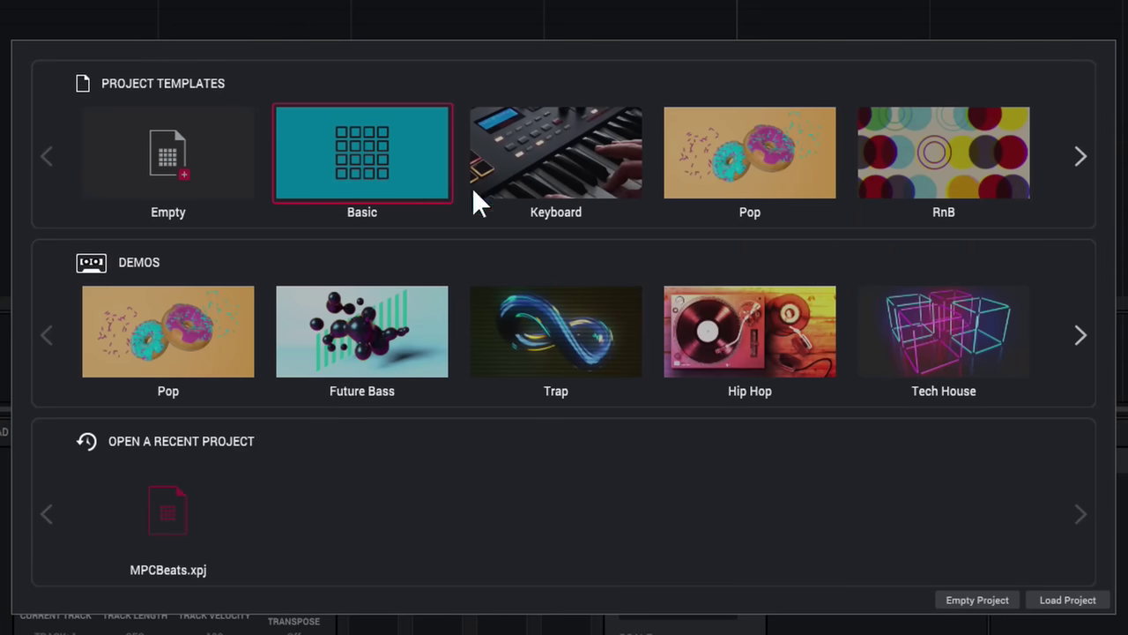
left_click(357, 141)
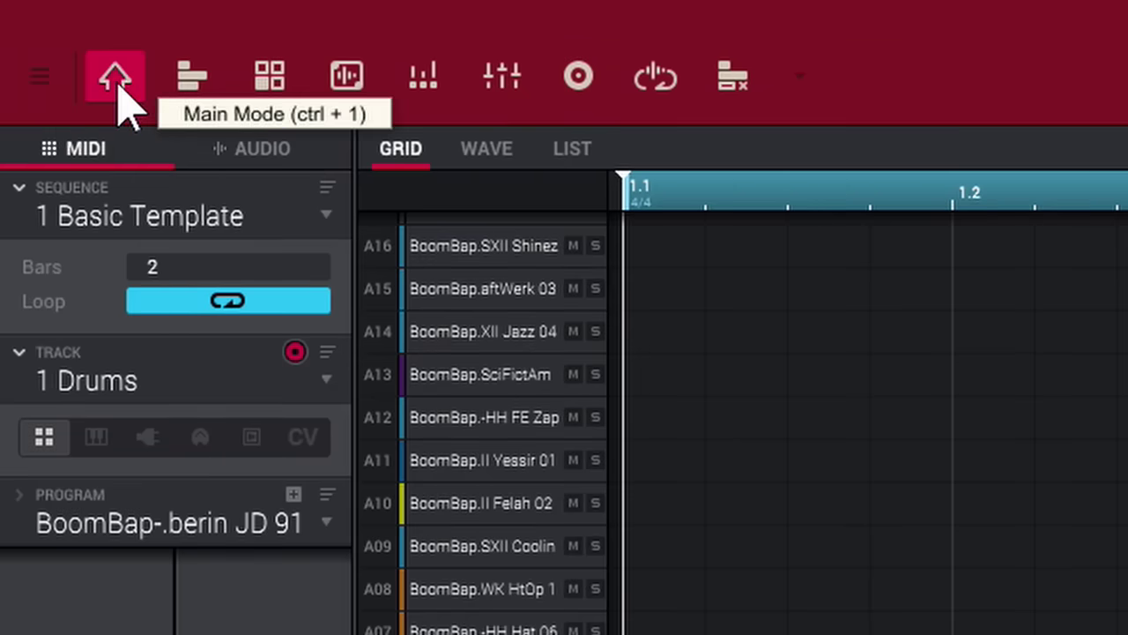
- View each mode in turn: Track View, Program Edit, Sample Edit, Pad Mixer, Channel Mixer, Sampler, Looper, Track Mute and the additional mode list
left_click(187, 88)
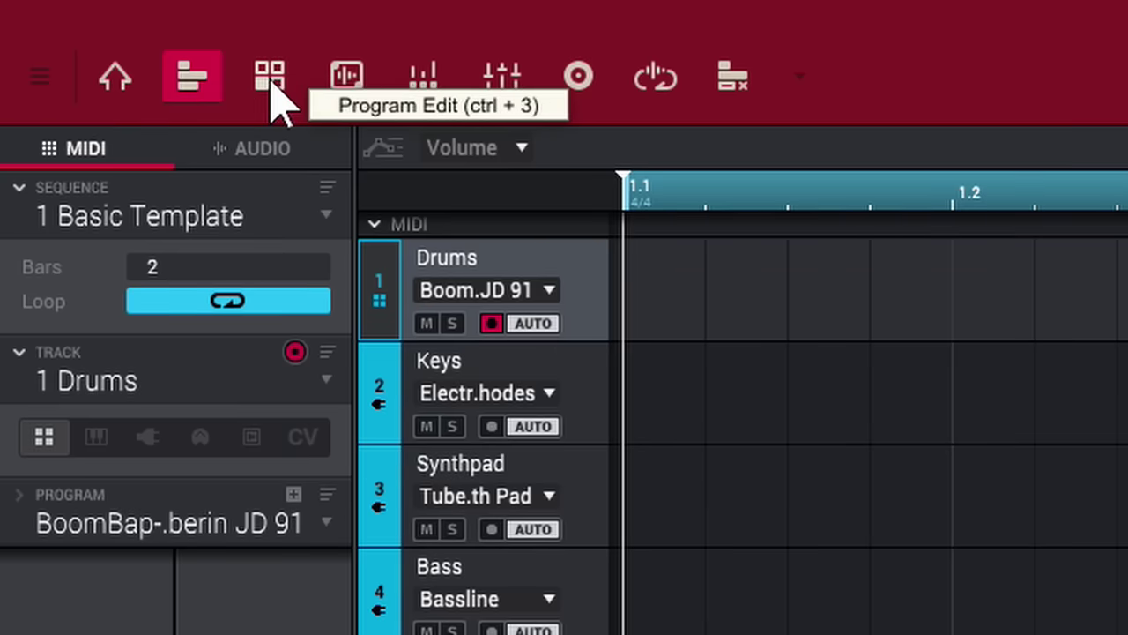
left_click(273, 91)
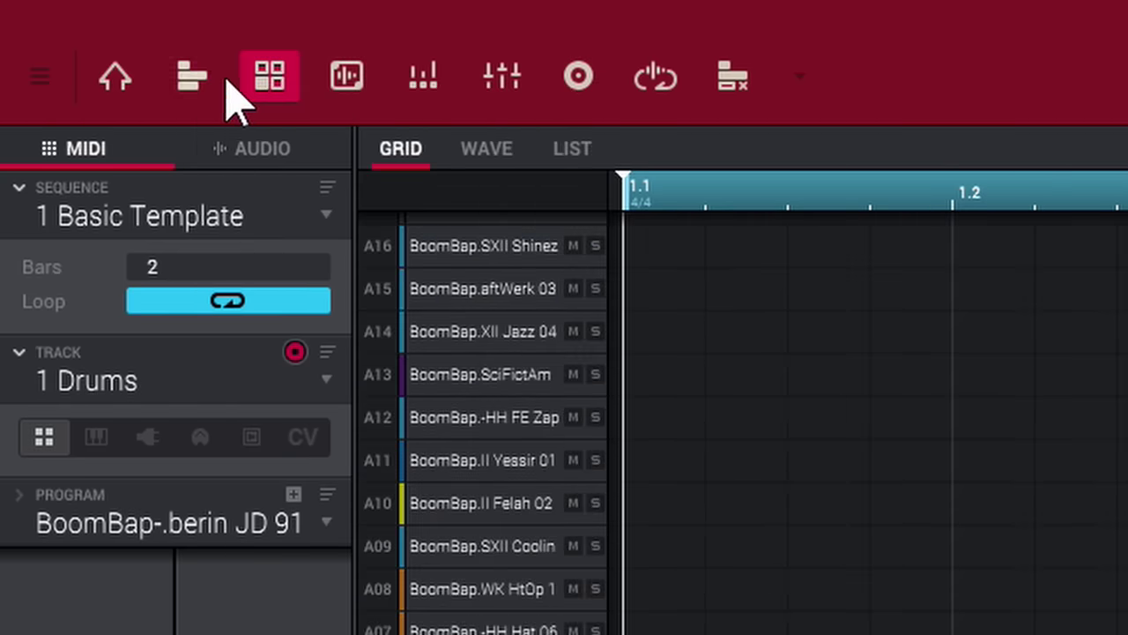
left_click(339, 88)
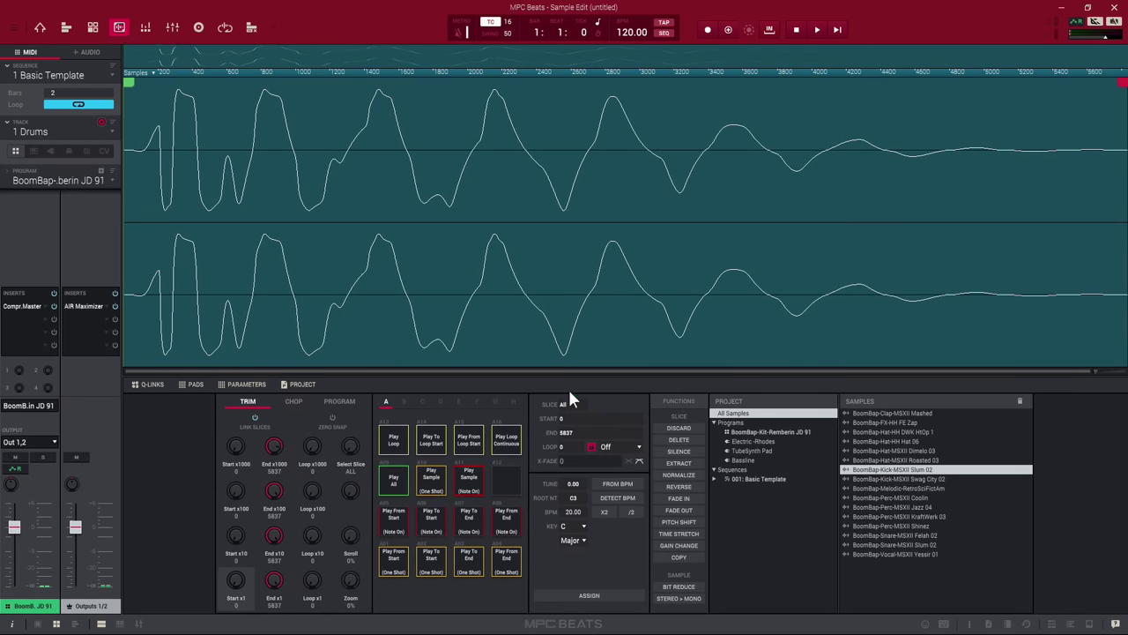
left_click(146, 27)
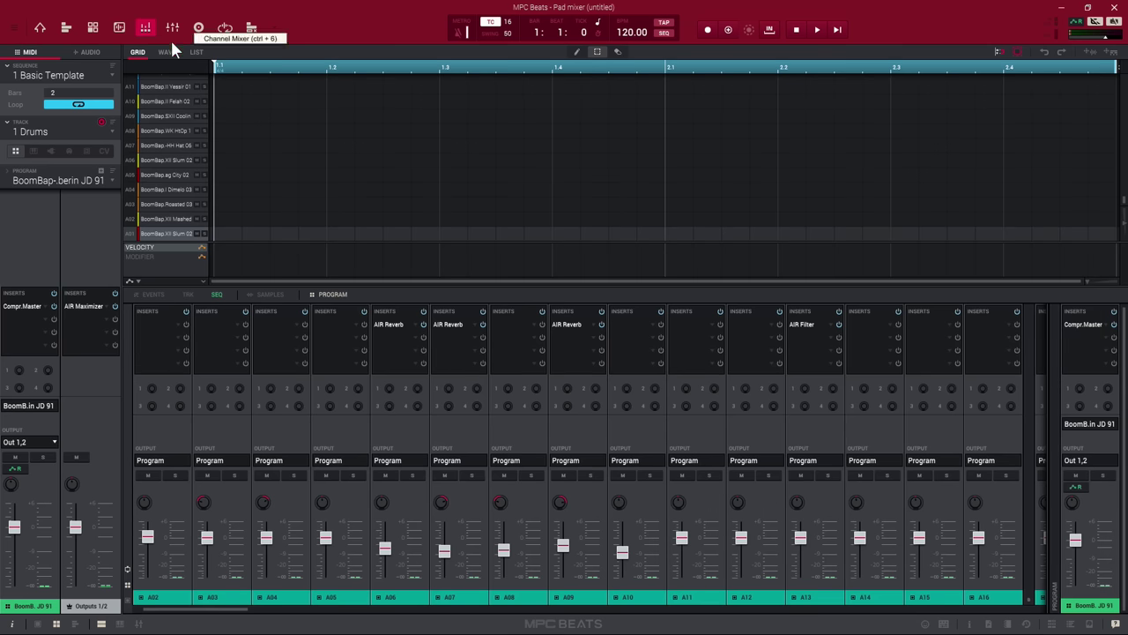
left_click(173, 28)
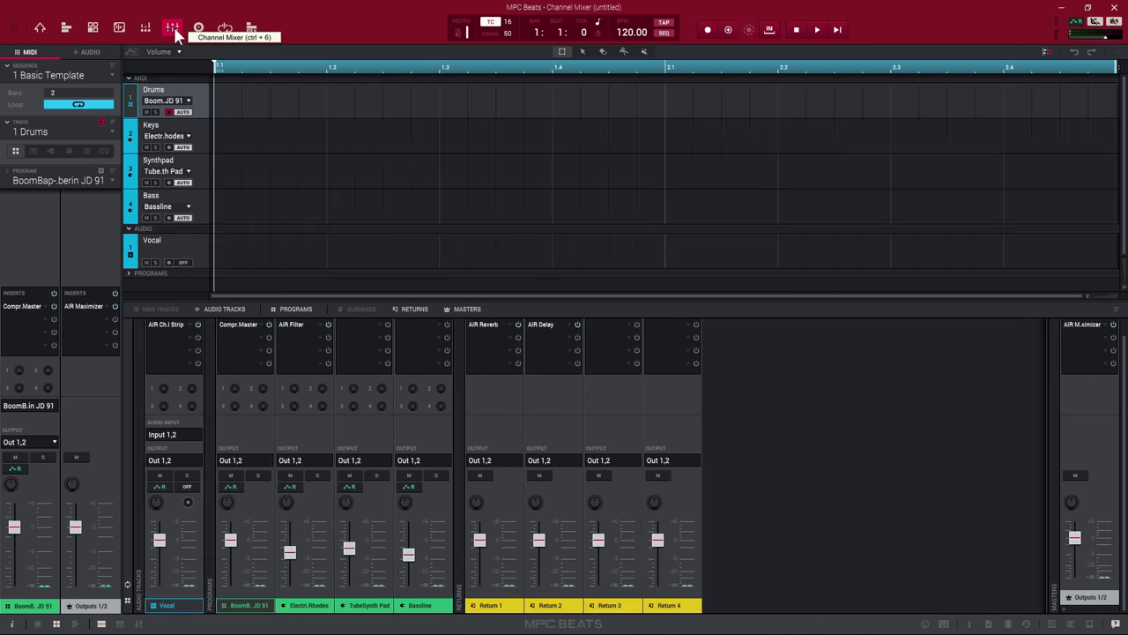
left_click(199, 27)
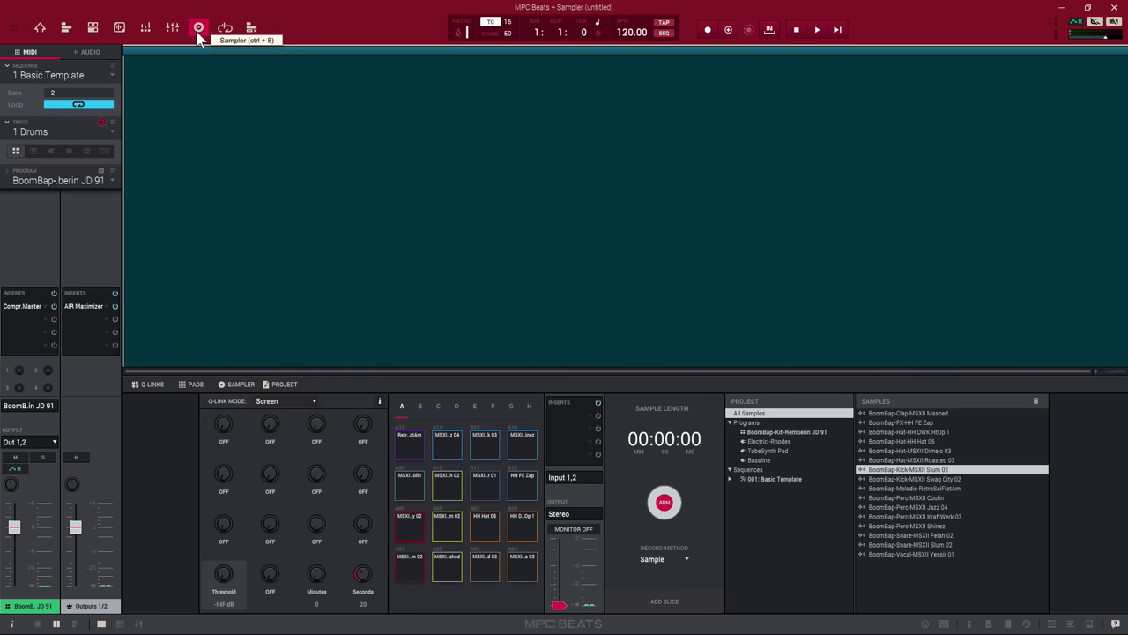
left_click(225, 28)
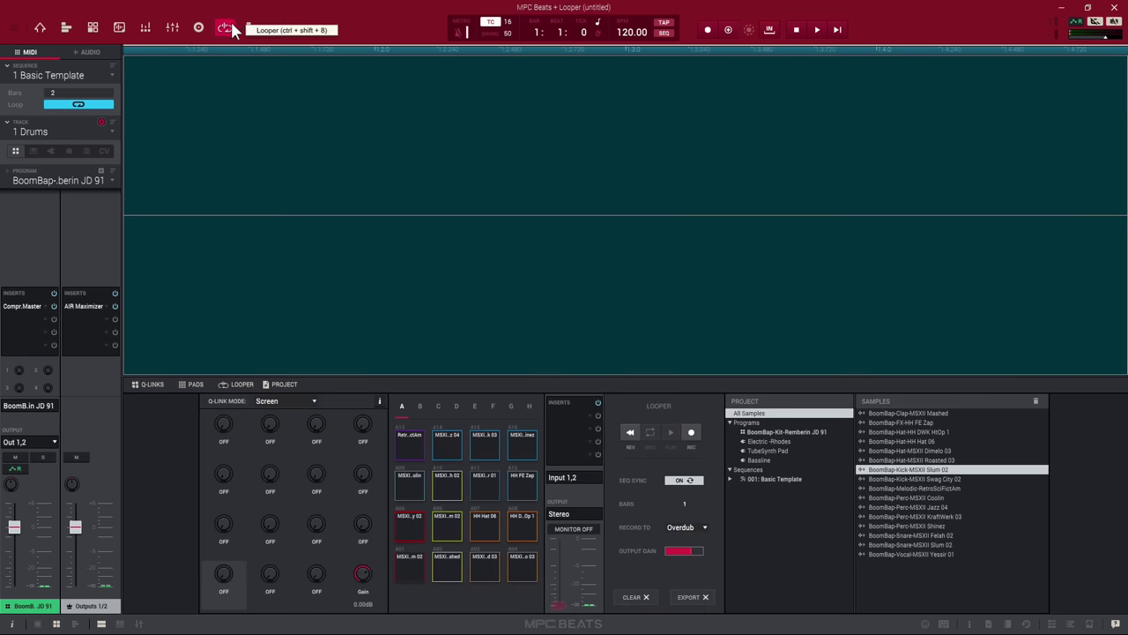
left_click(252, 28)
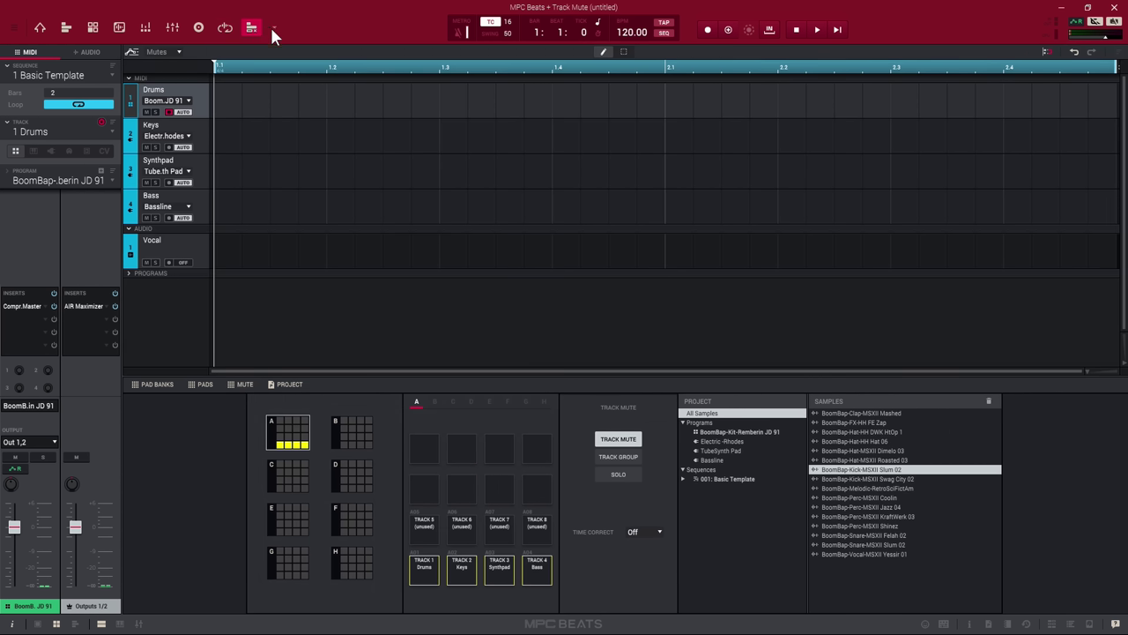
left_click(274, 29)
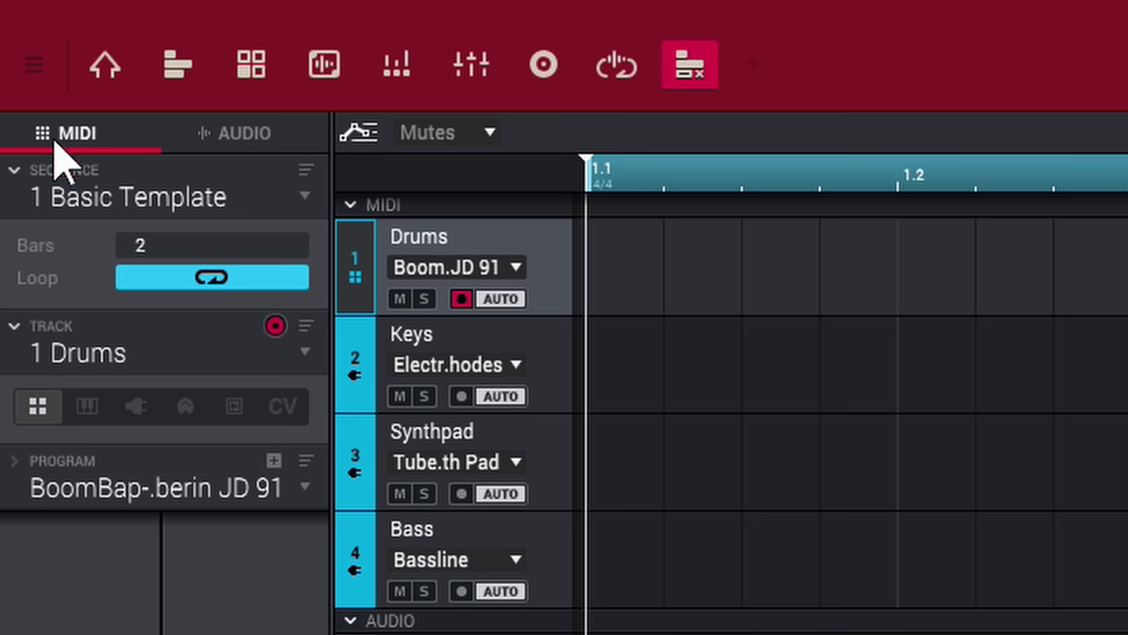
- View the audio track settings and return to the MIDI track settings
left_click(256, 141)
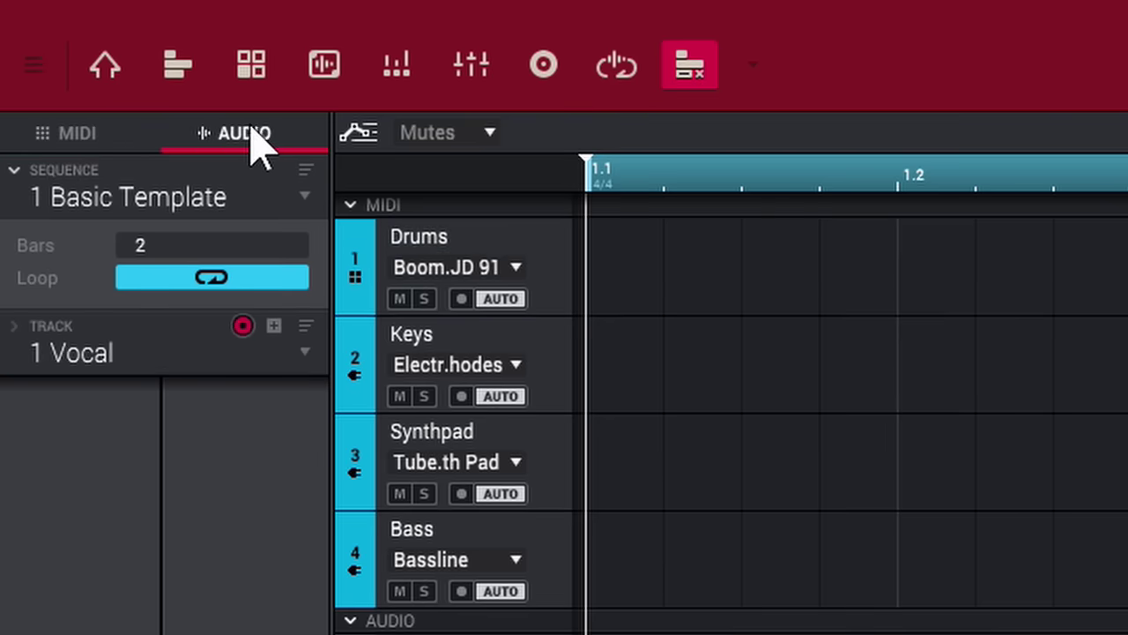
left_click(76, 139)
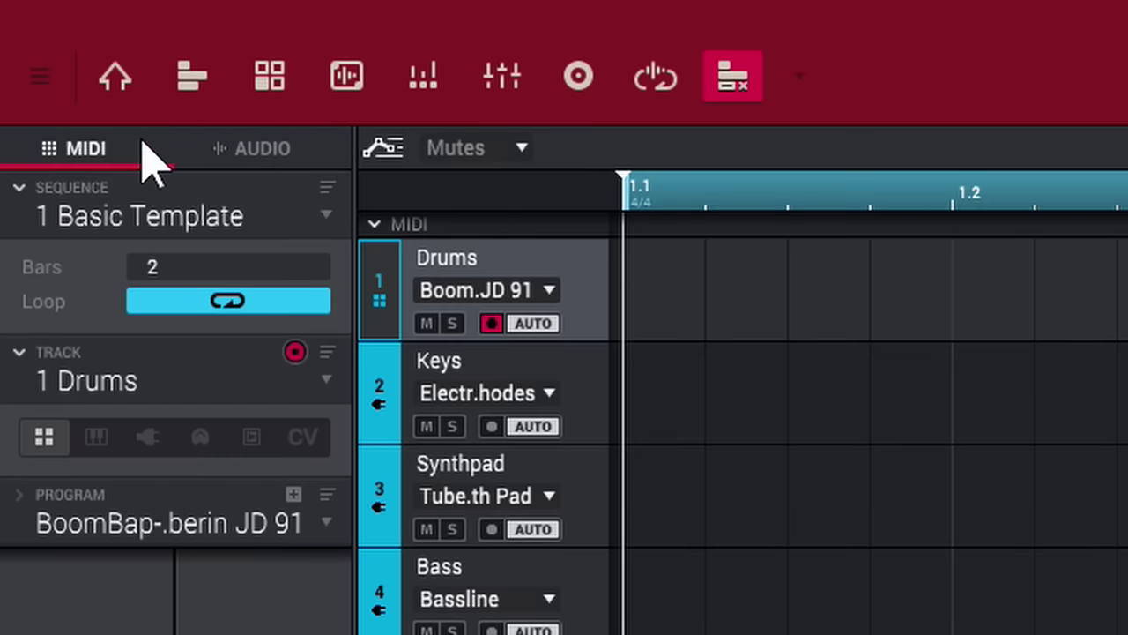
- Collapse the Sequence and Track sections and expand both again
left_click(20, 188)
left_click(19, 188)
left_click(19, 188)
left_click(19, 257)
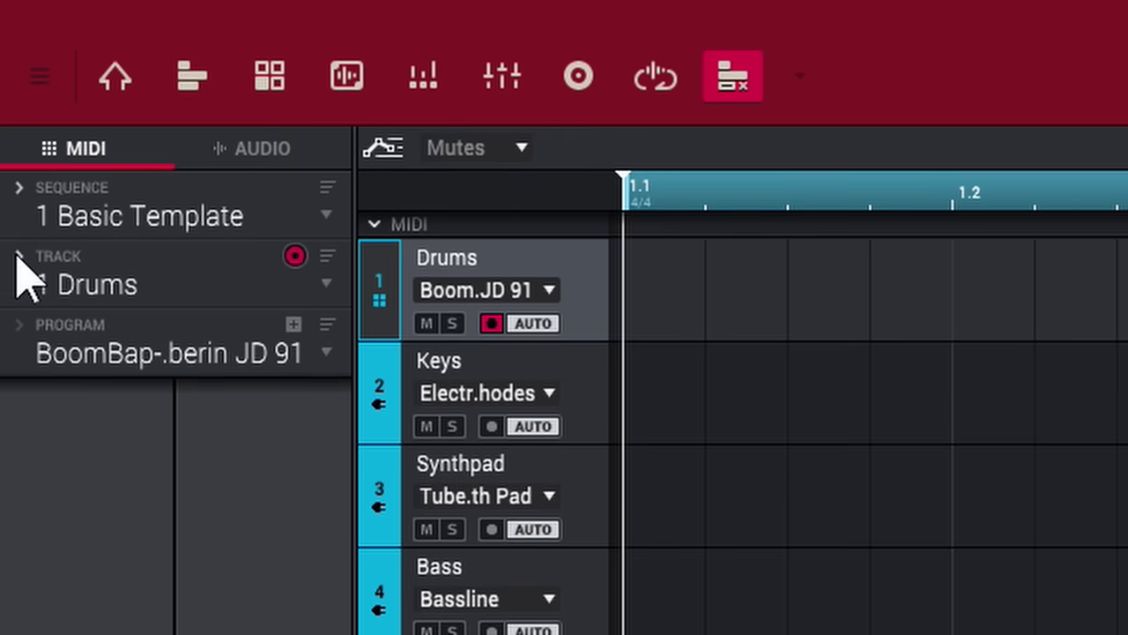
left_click(19, 256)
left_click(20, 188)
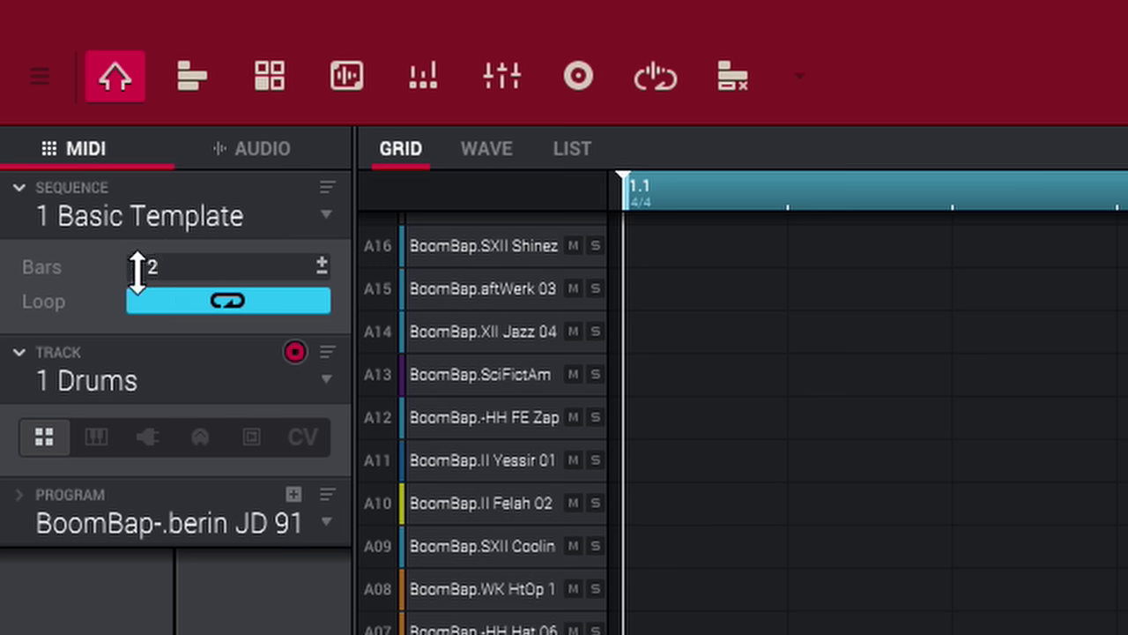
- Turn the Basic Template sequence's loop off and back on
left_click(264, 303)
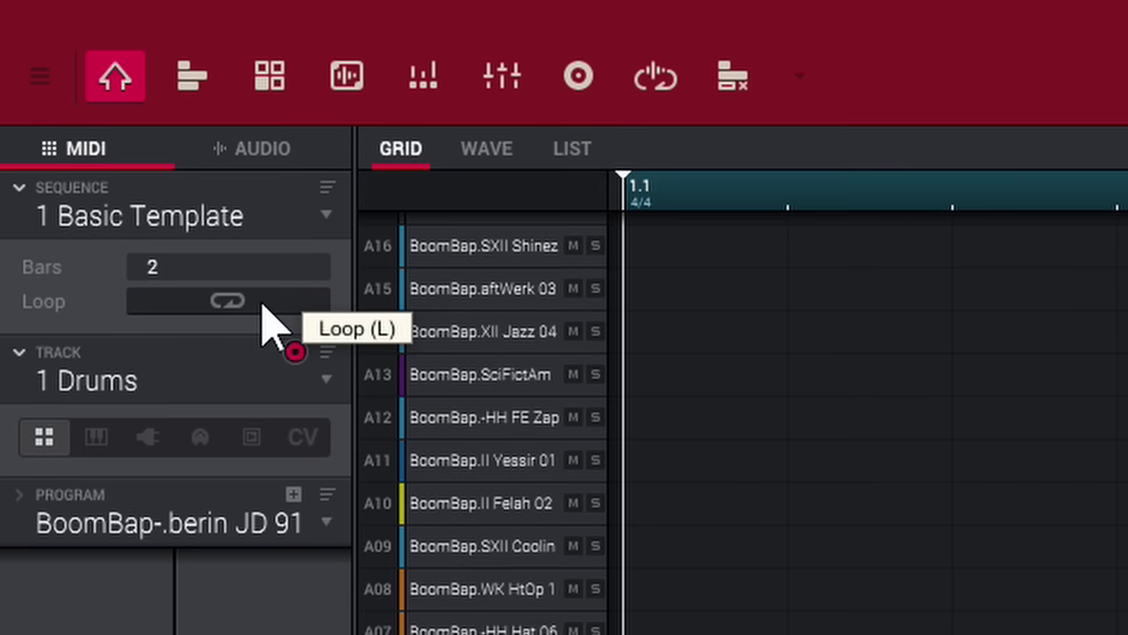
left_click(263, 306)
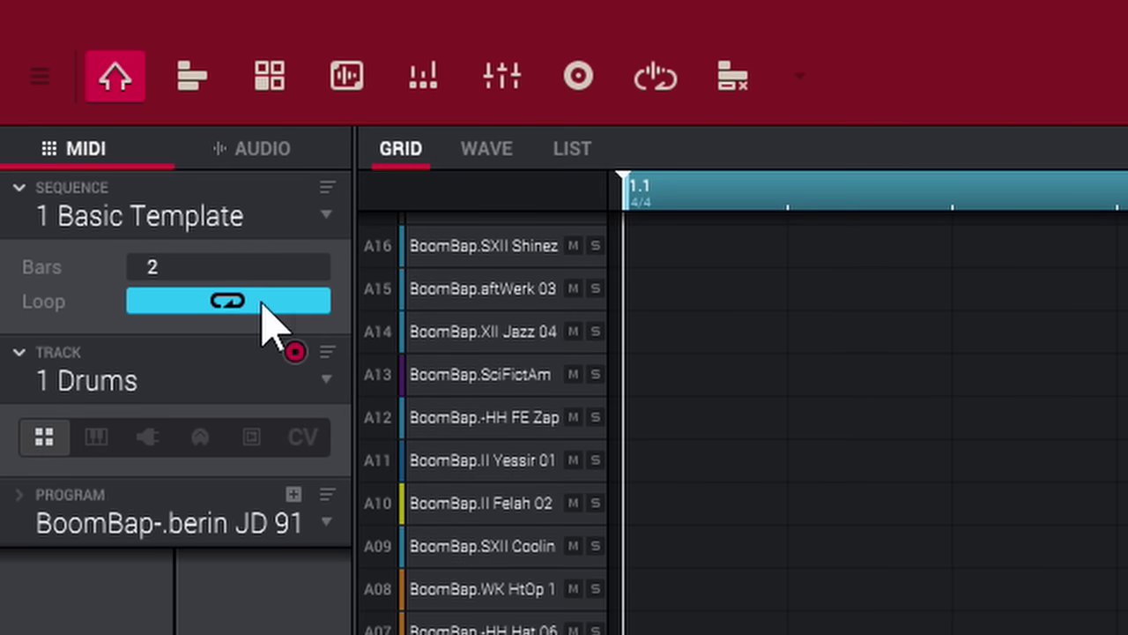
key("ctrl+t")
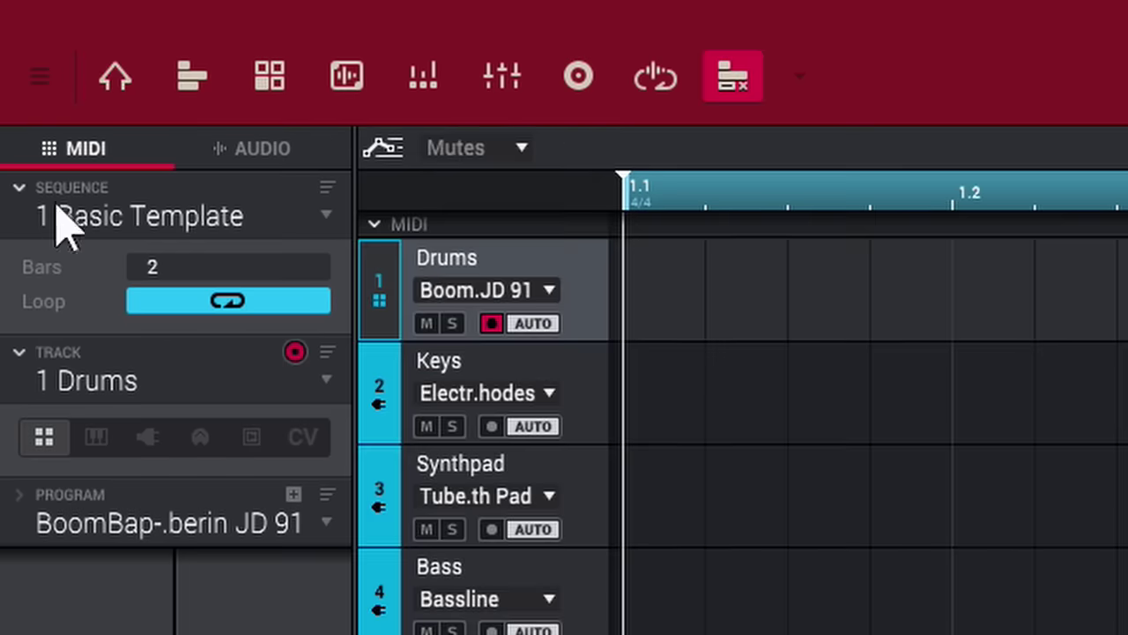
- Look through the available sequence slots and the MIDI track list without changing either selection
left_click(278, 218)
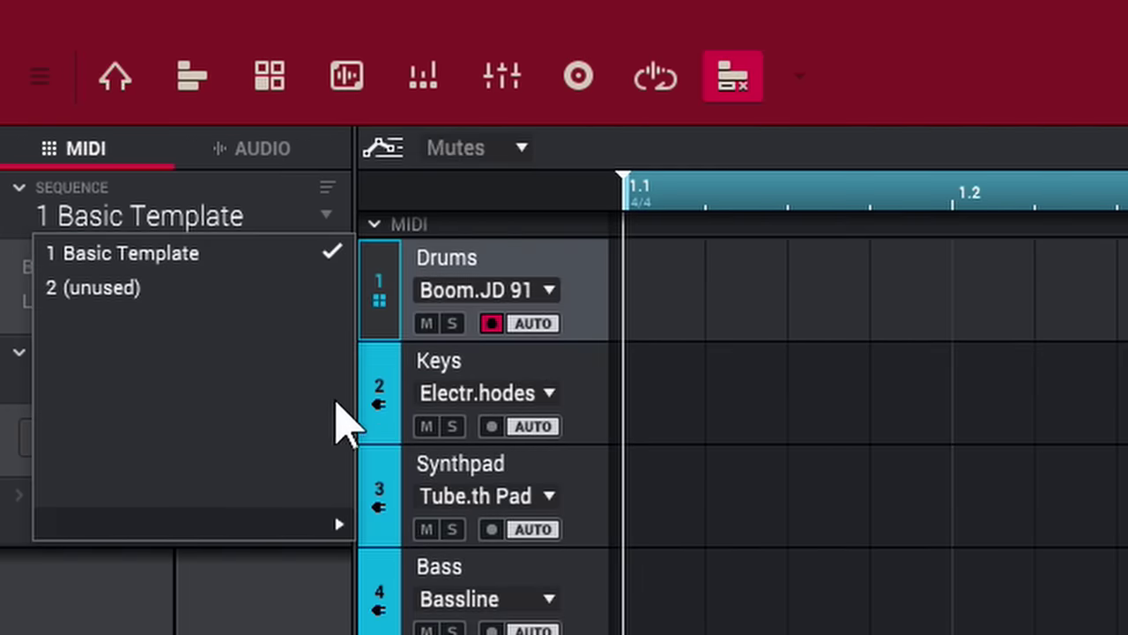
mouse_move(341, 527)
scroll(484, 507, "down", 11)
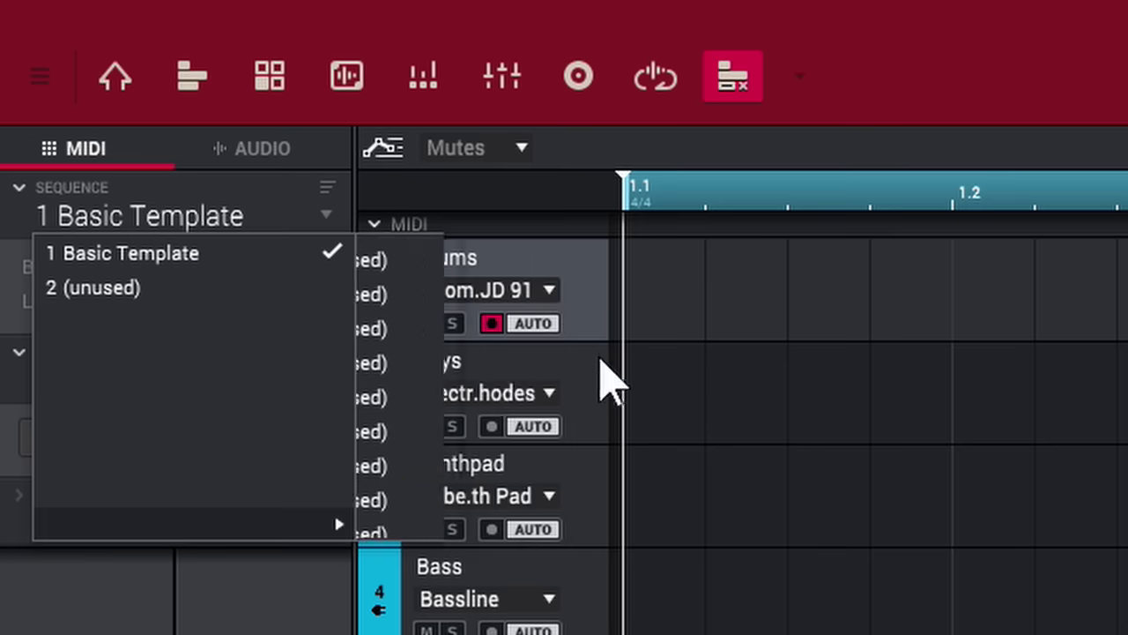
scroll(405, 521, "down", 20)
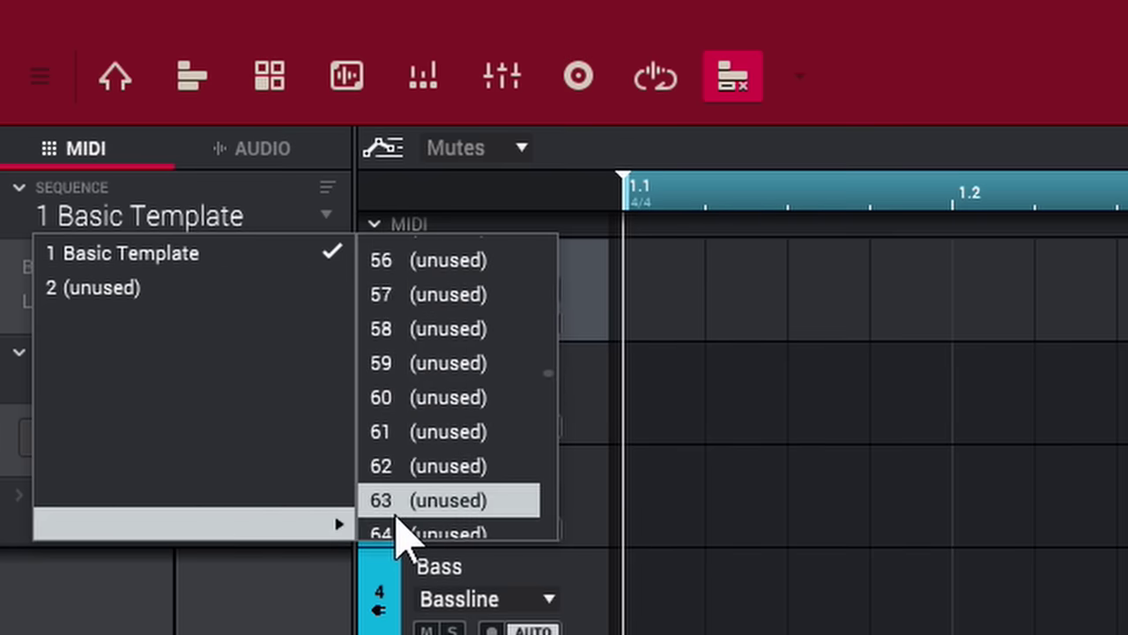
scroll(415, 525, "down", 5)
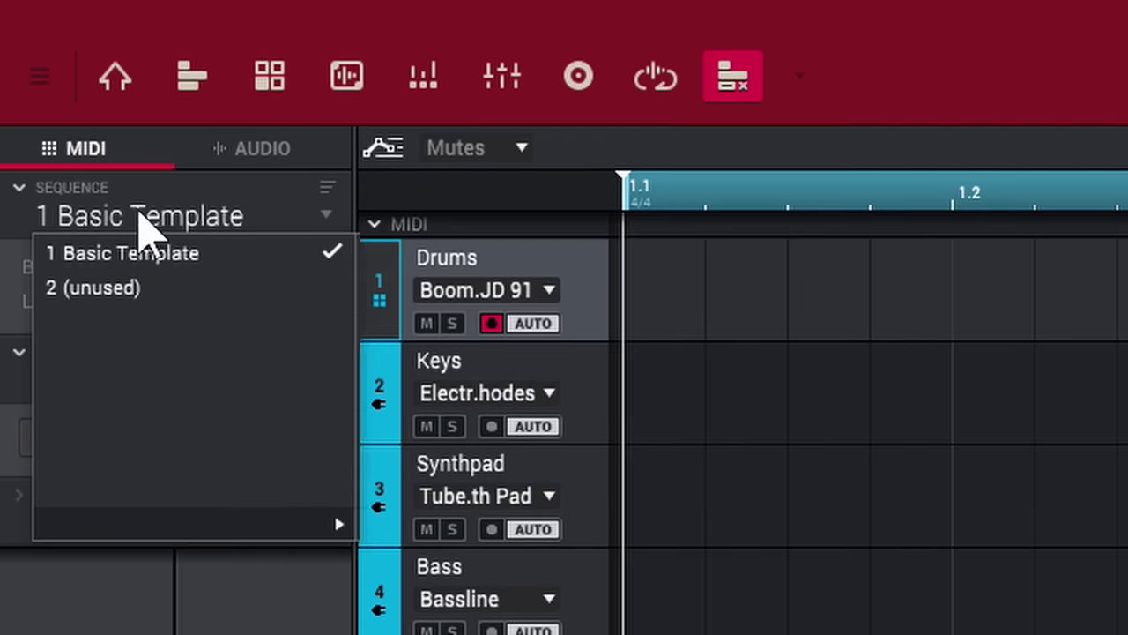
left_click(21, 290)
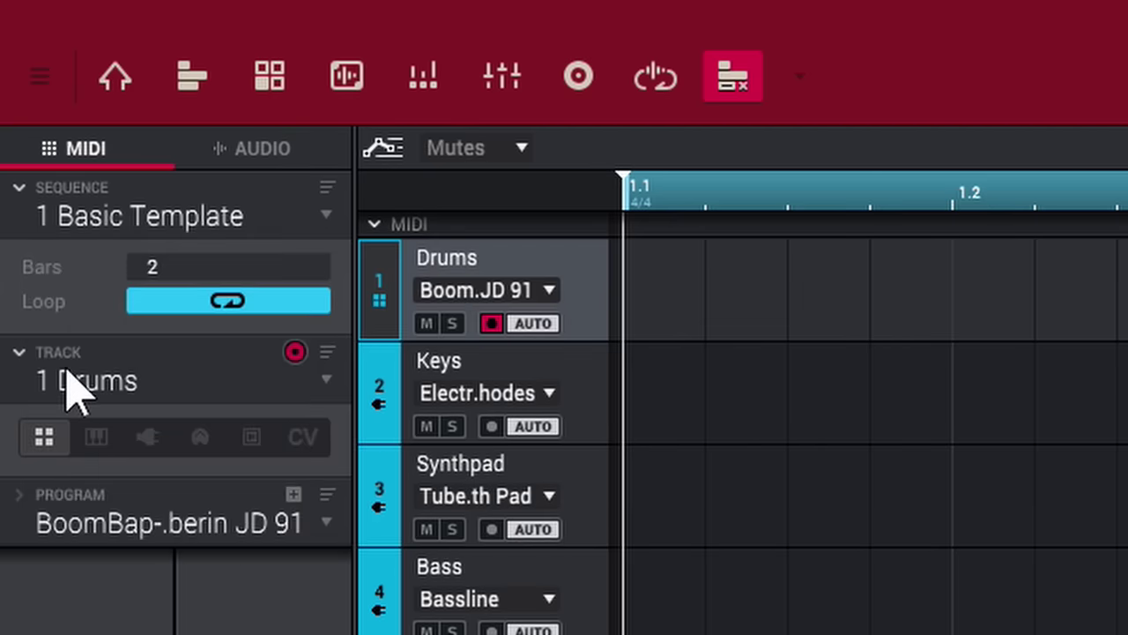
left_click(325, 384)
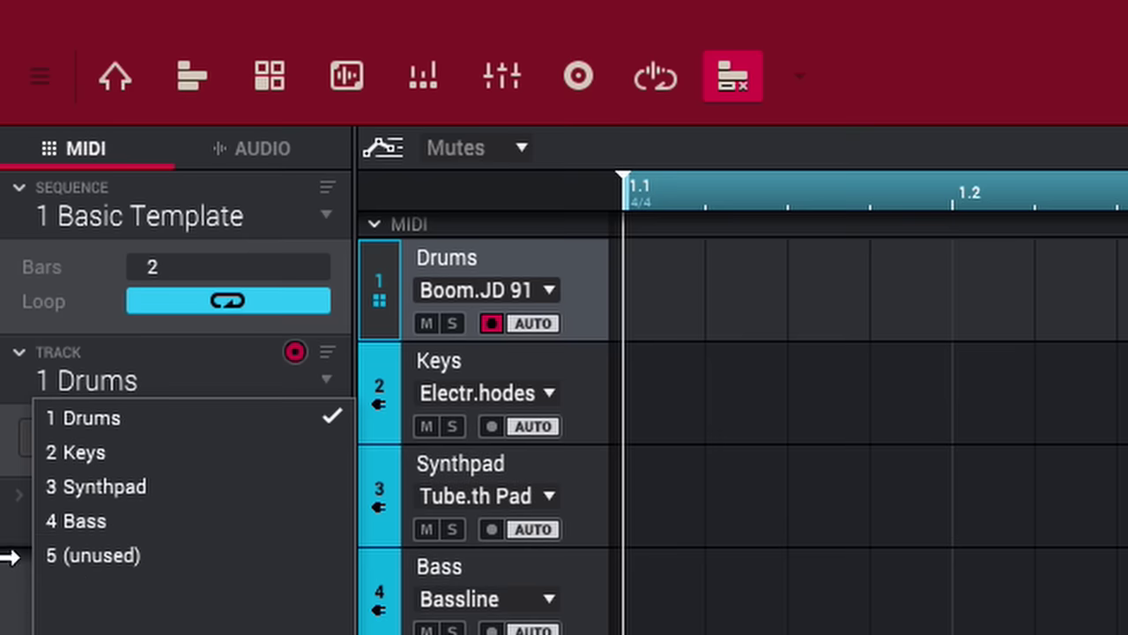
left_click(10, 587)
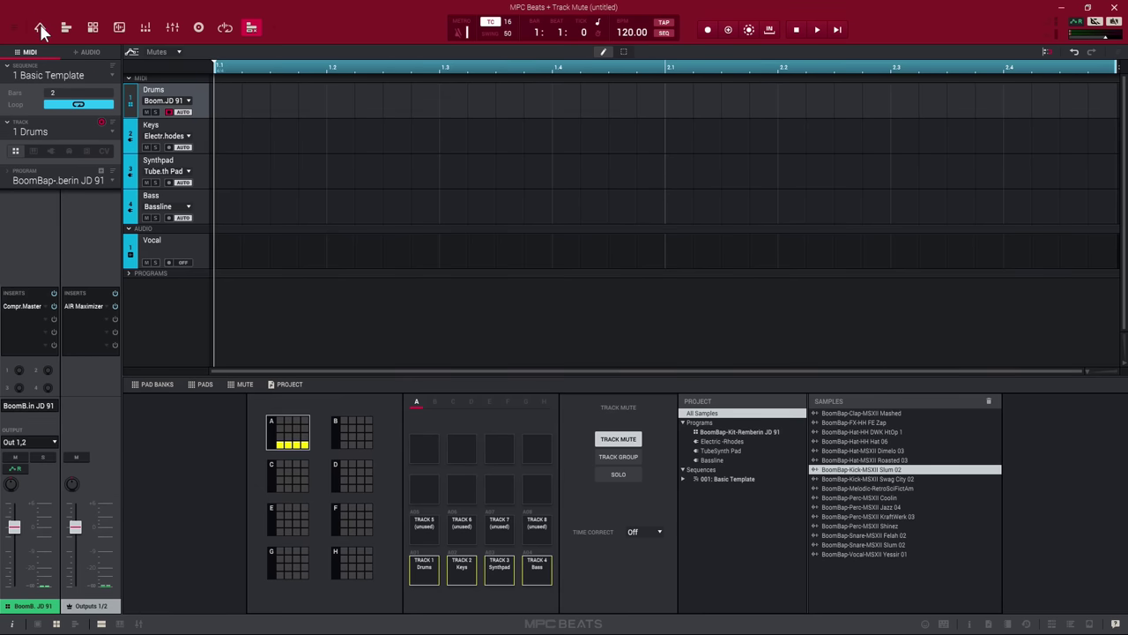
- Switch to Main Mode and raise send 1 of the drum program to 0.00 dB
left_click(40, 29)
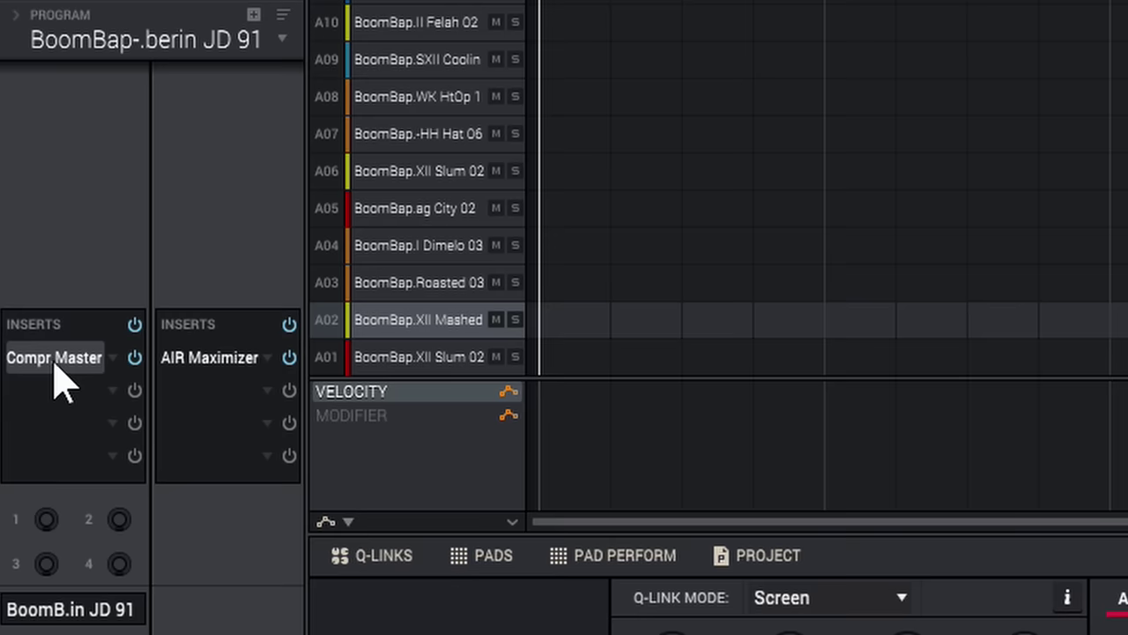
mouse_move(48, 529)
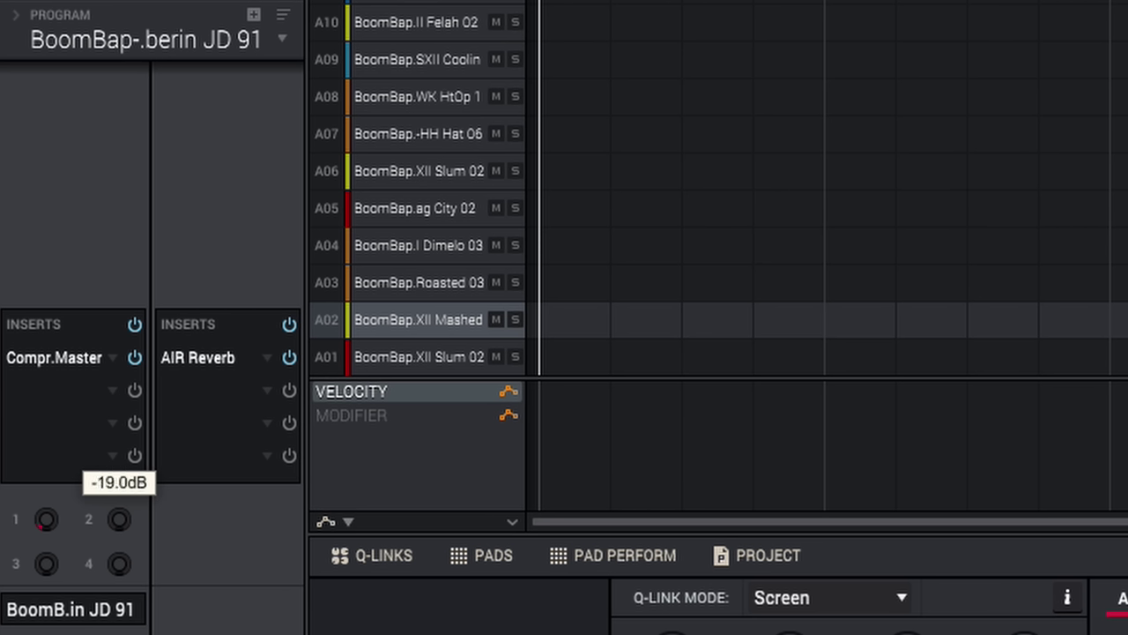
left_click_drag(46, 529, 49, 534)
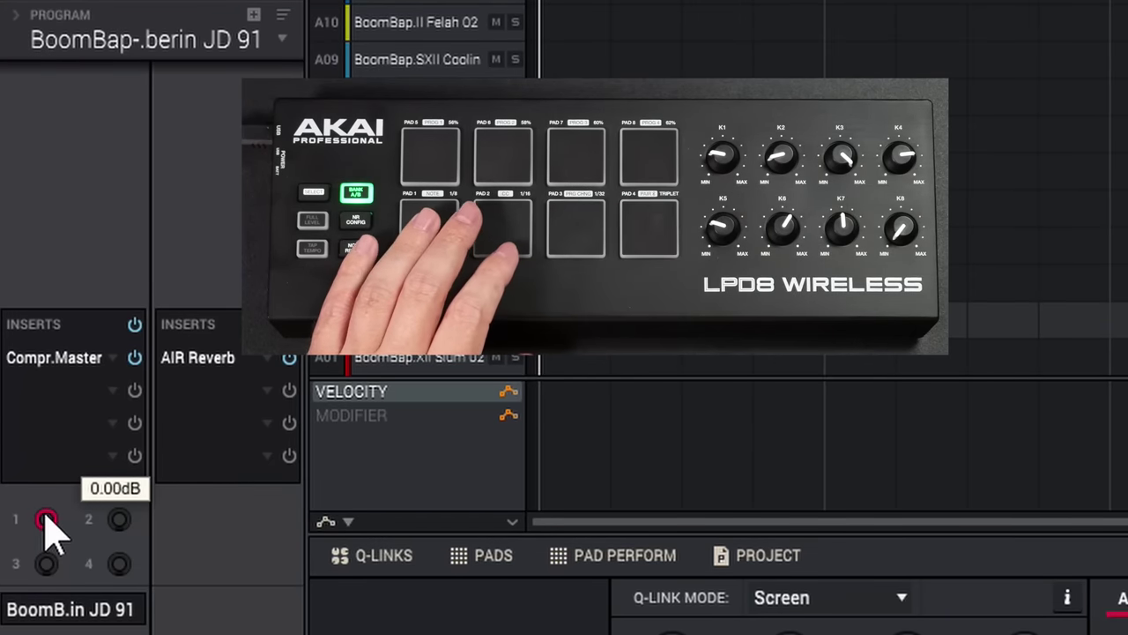
scroll(45, 519, "down", 10)
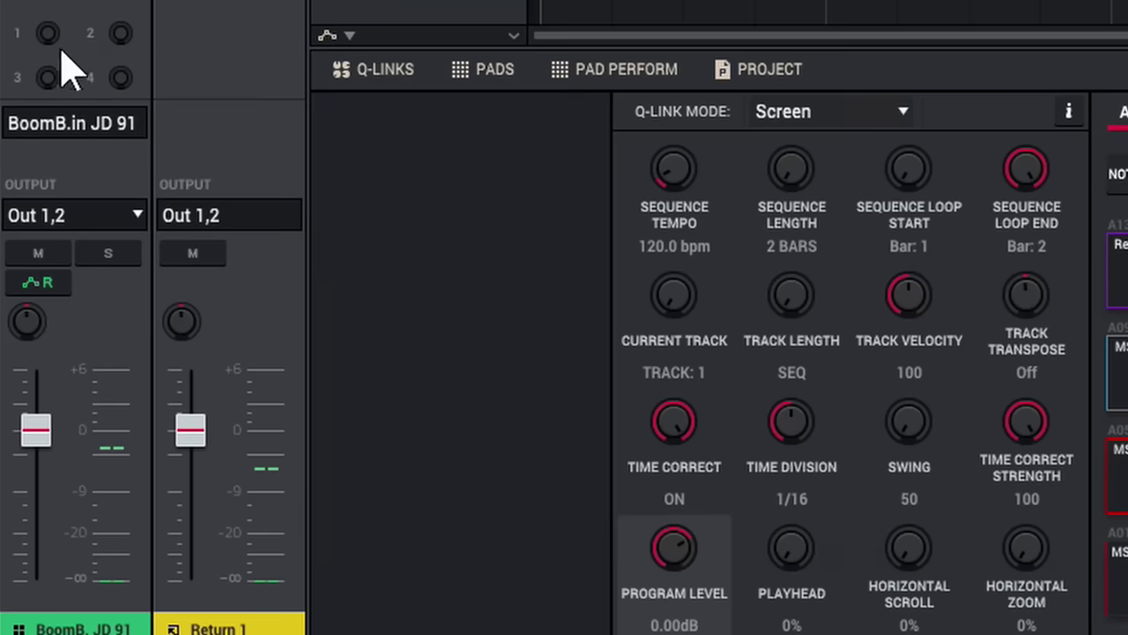
- Reselect the BoomBap Kit-Remberin JD 91 program for the channel strip and turn its solo on and off again
left_click(128, 141)
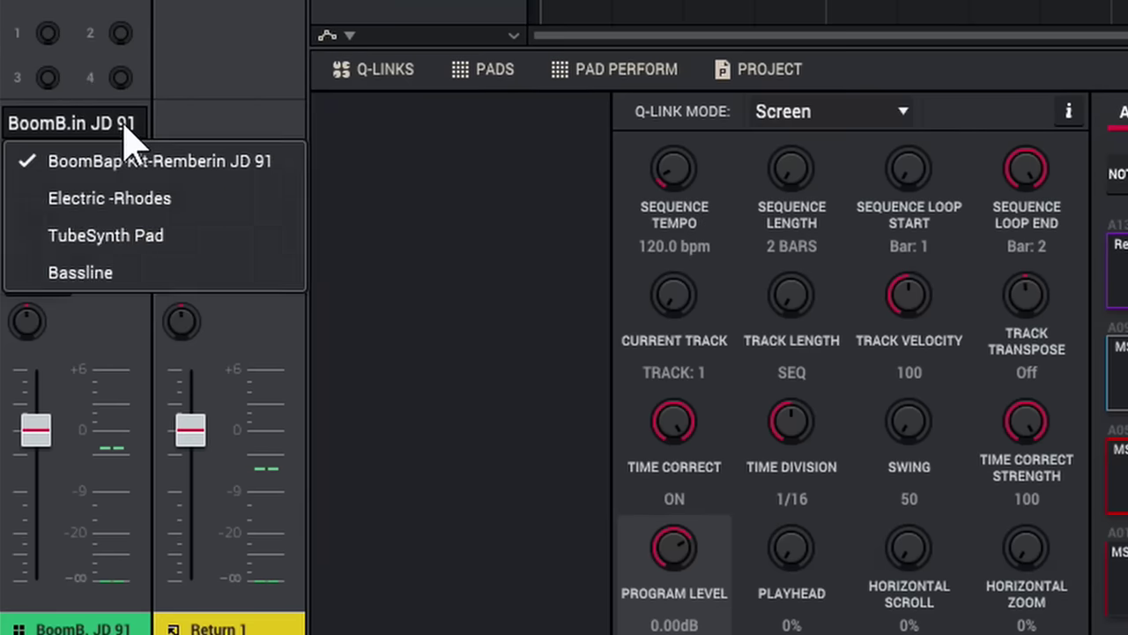
left_click(203, 166)
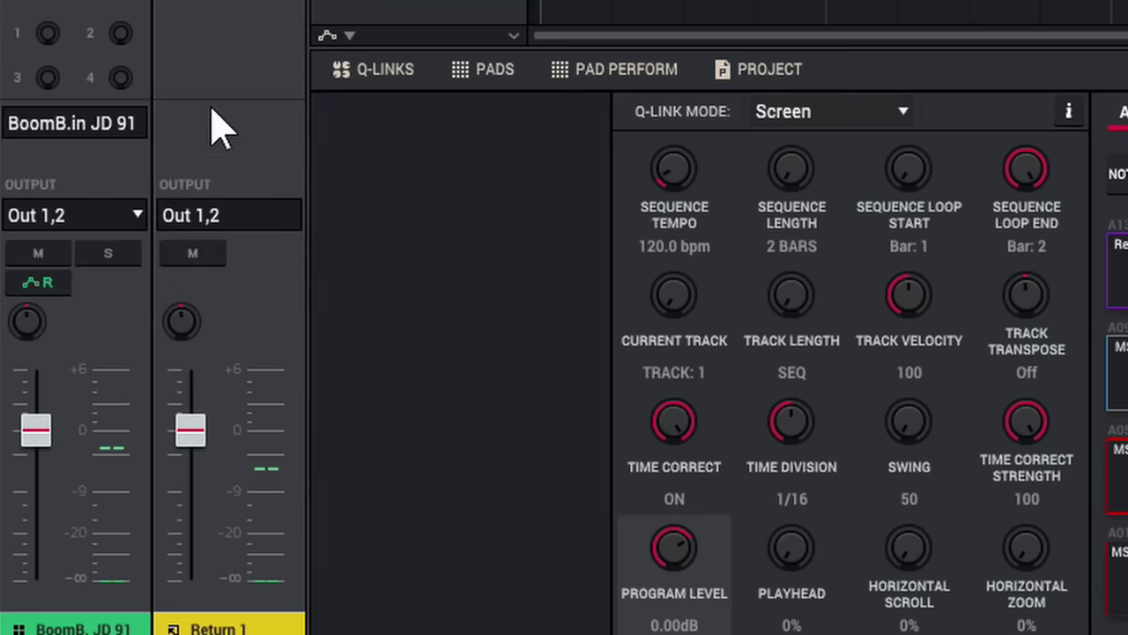
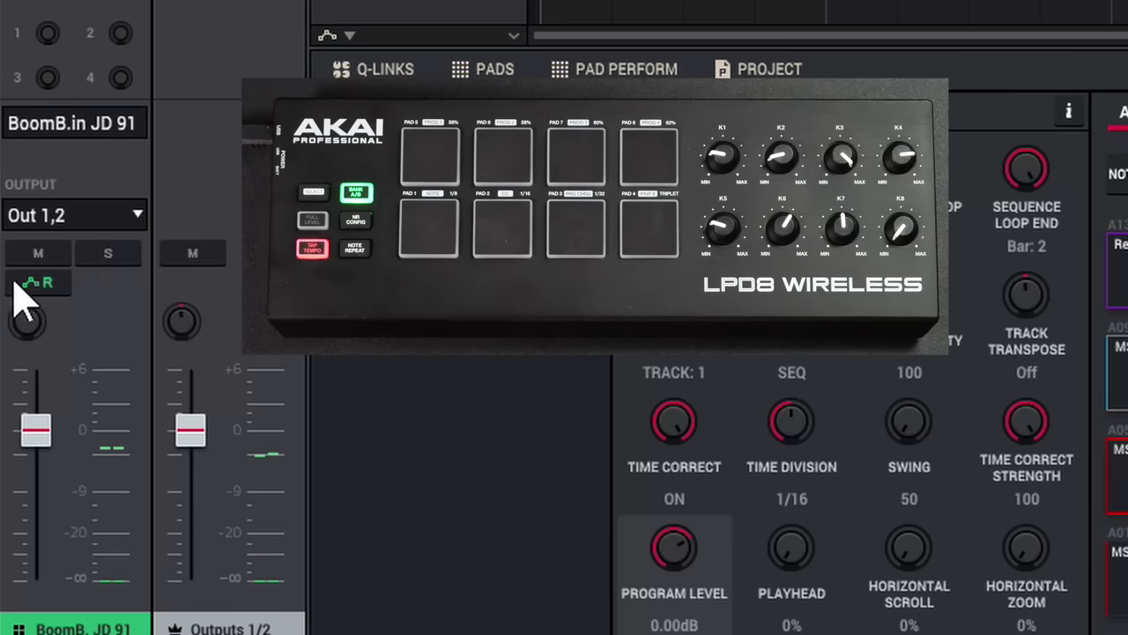
left_click(107, 253)
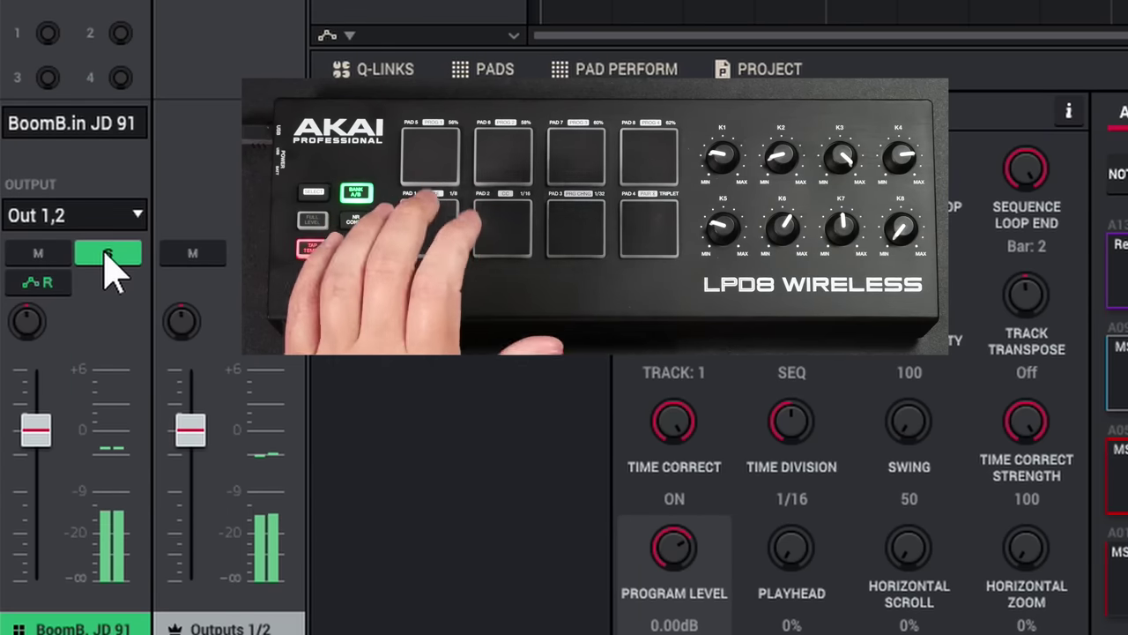
left_click(107, 254)
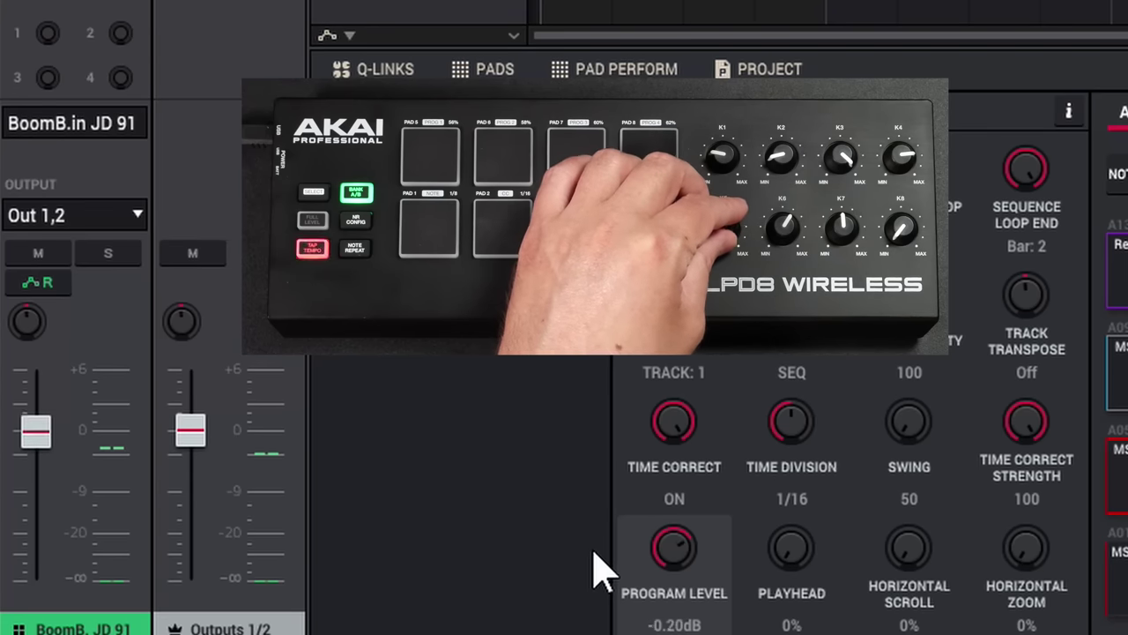
- Lower the drum program's level to -2.87 dB and return it to 0.00 dB, and open the AIR Maximizer insert on Outputs 1/2
mouse_move(674, 549)
left_mouse_down()
mouse_move(675, 571)
mouse_move(674, 529)
left_mouse_up()
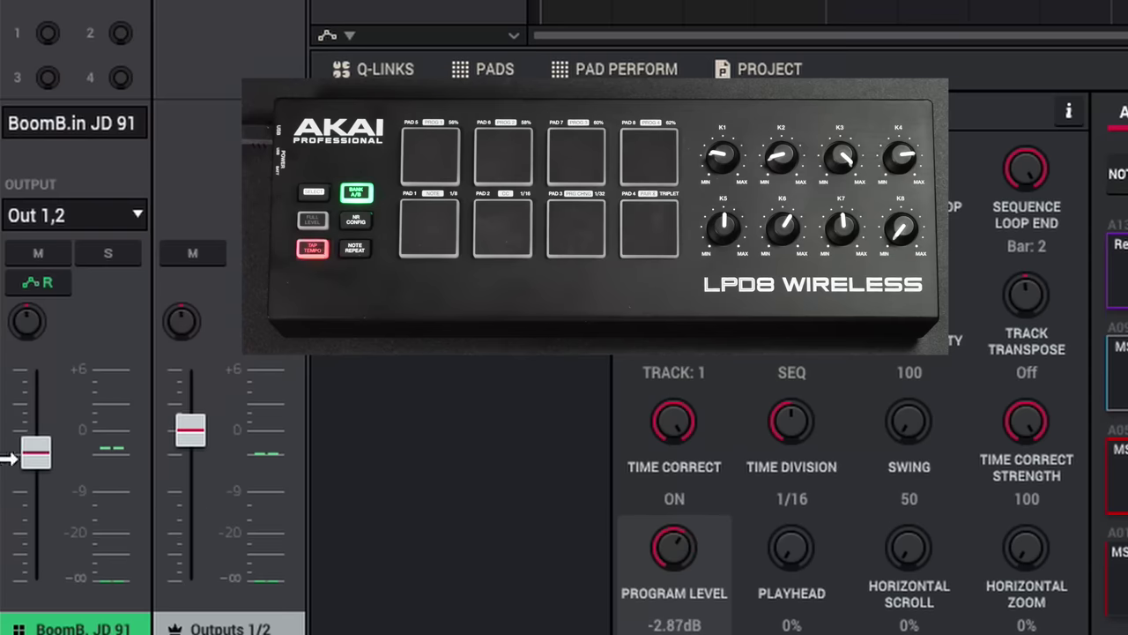
left_click_drag(71, 479, 75, 410)
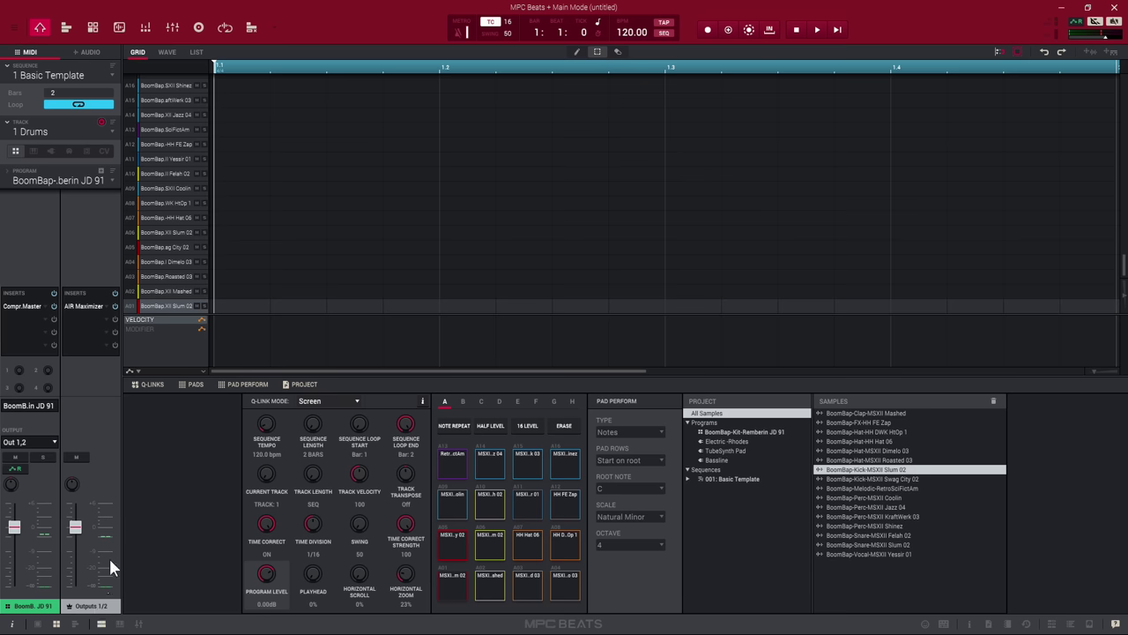
double_click(81, 305)
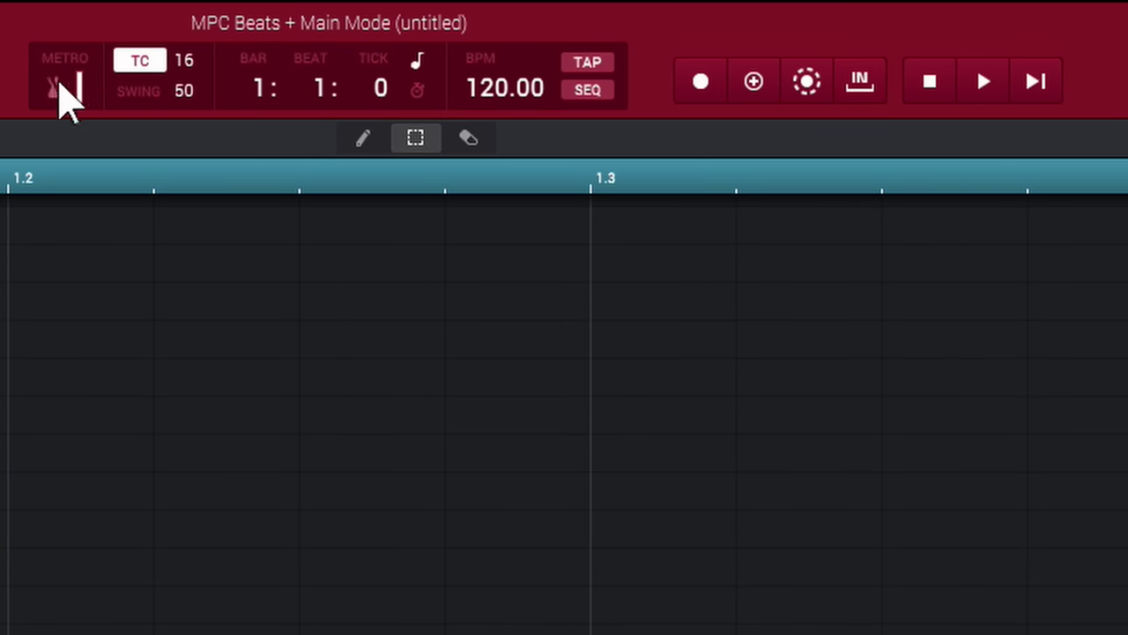
- Try the metronome volume control and move the playhead through bar 1 to positions such as 1:3:24, 1:3:72 and 1:1:48
left_click_drag(80, 88, 95, 55)
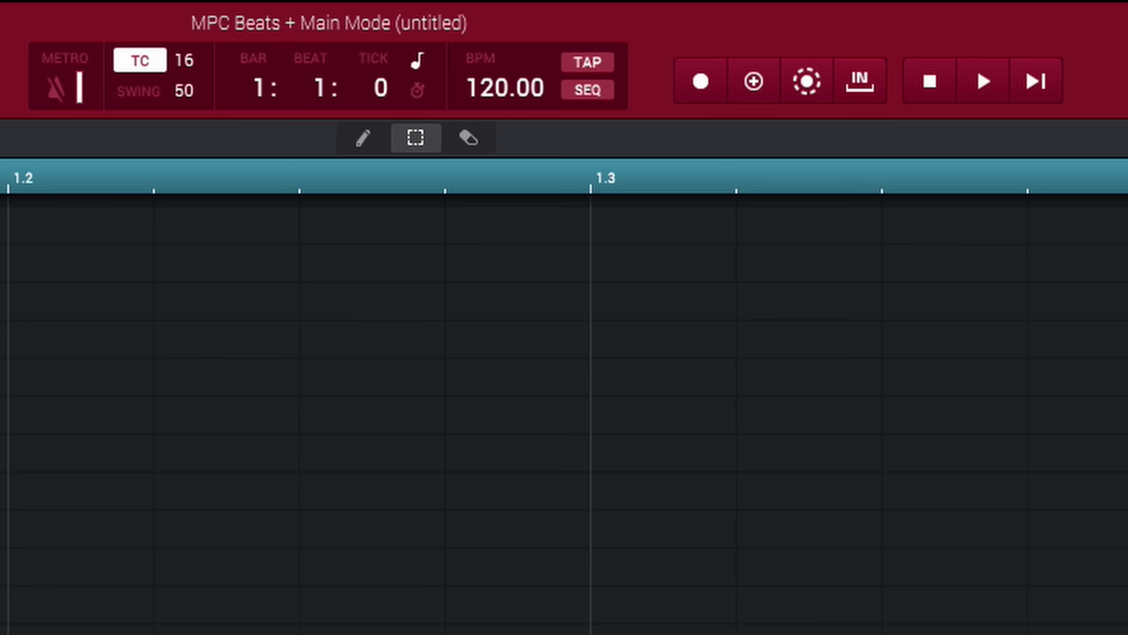
left_click(145, 181)
left_click(339, 185)
left_click(692, 187)
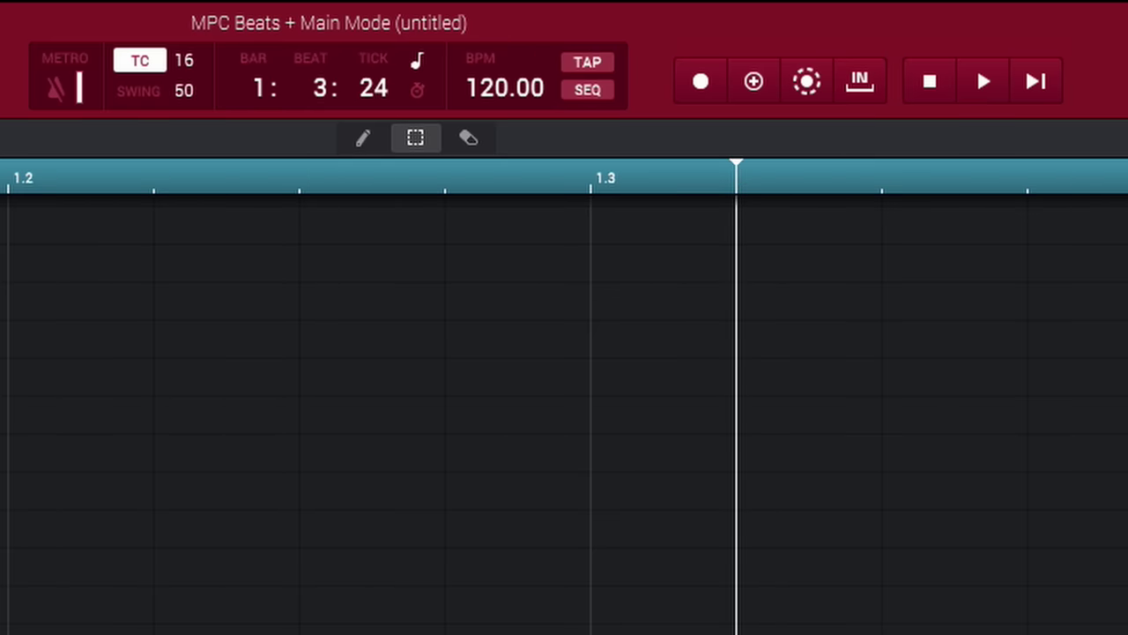
left_click(982, 182)
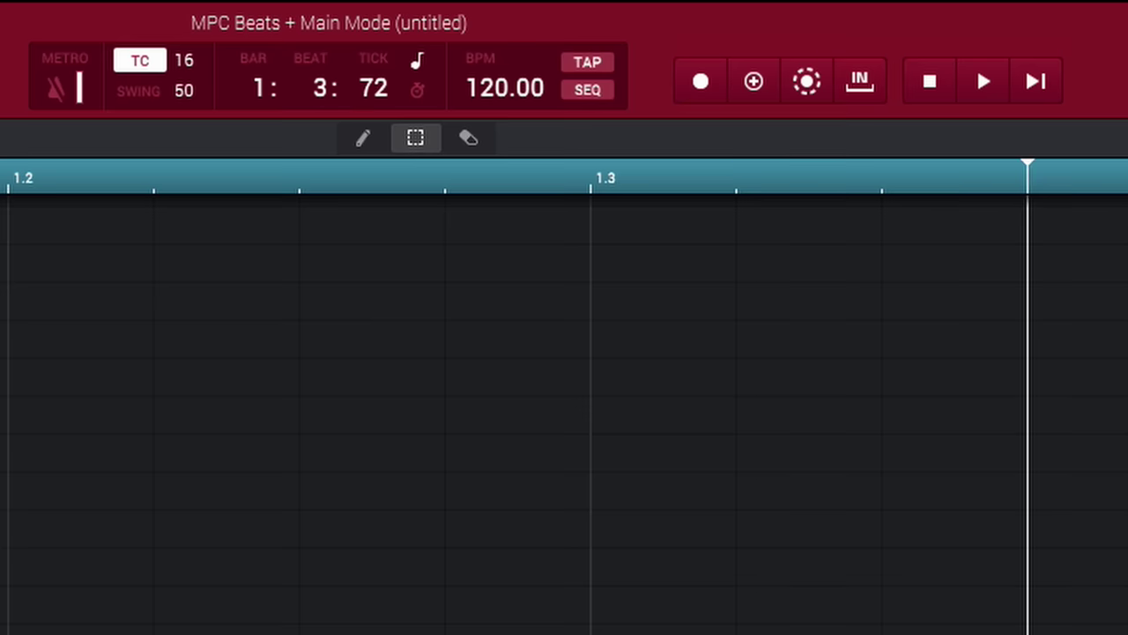
key("Right")
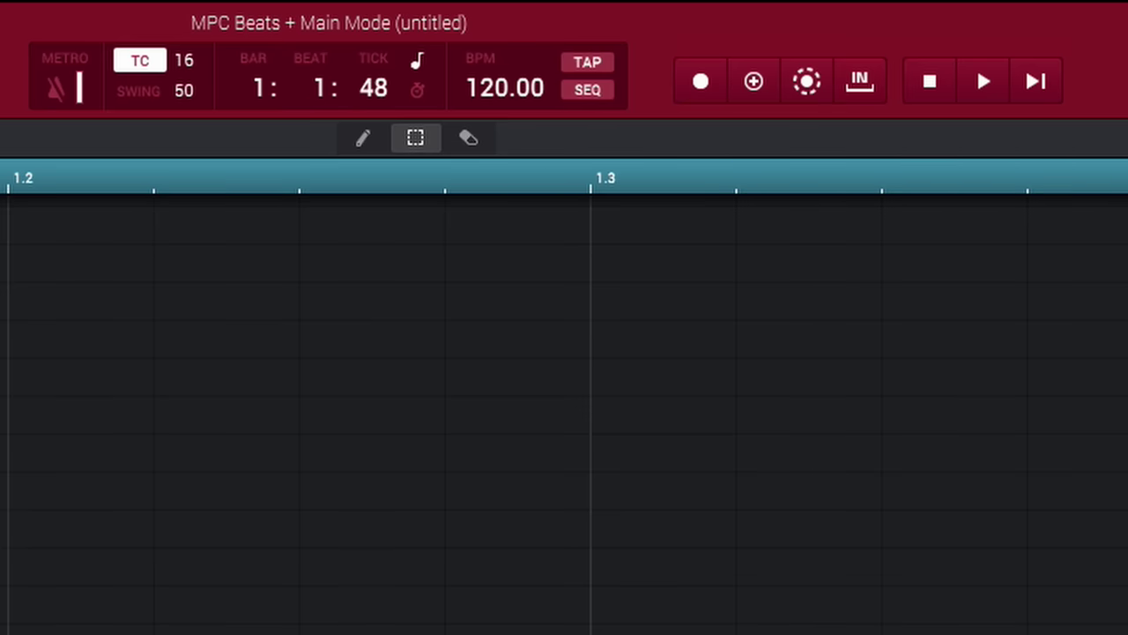
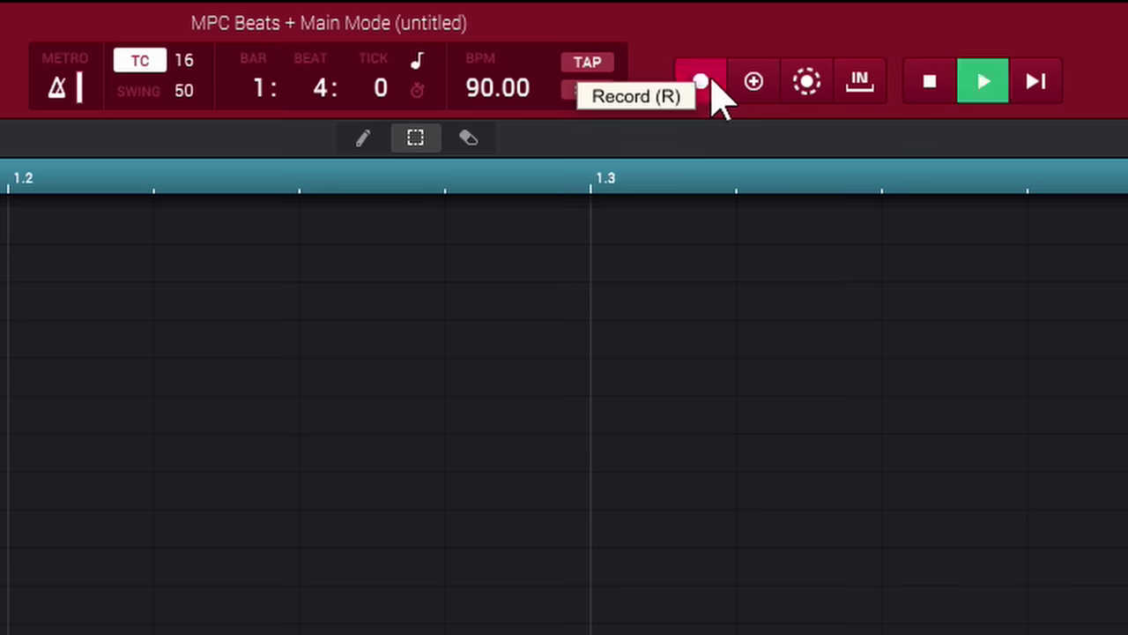
- Stop the recording, try the Overdub control and play the sequence from its start
left_click(708, 92)
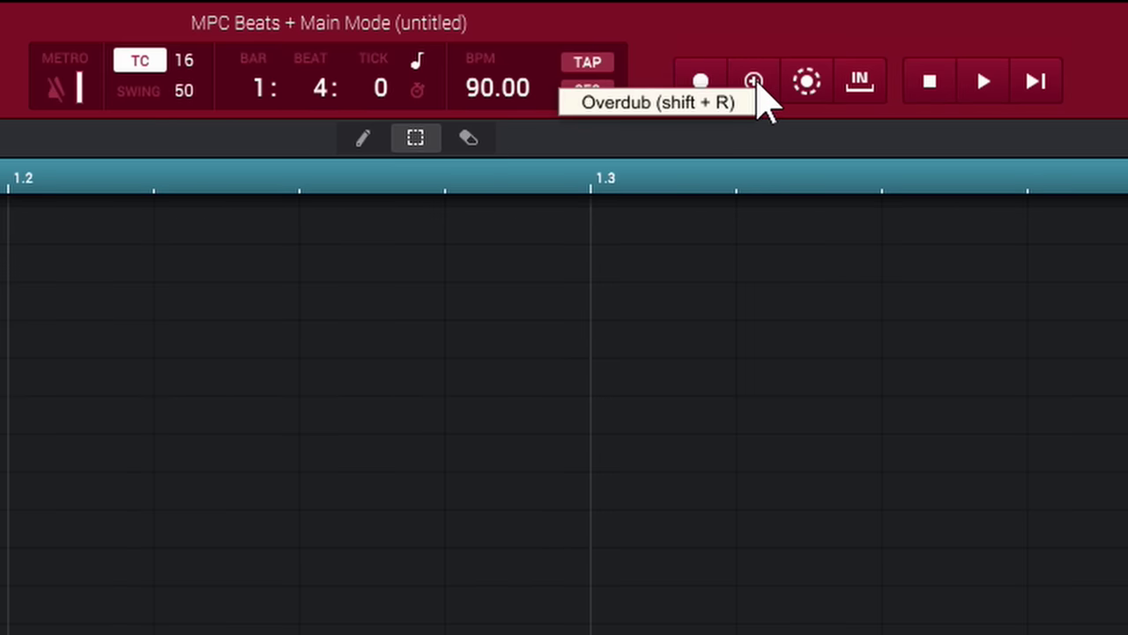
left_click(757, 88)
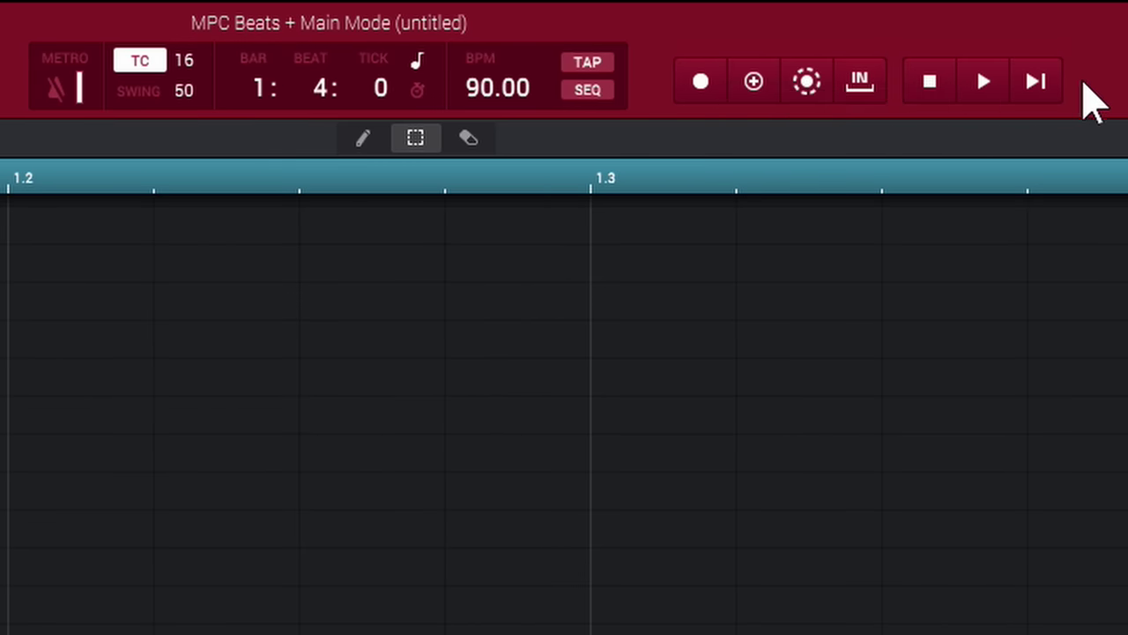
left_click(1036, 82)
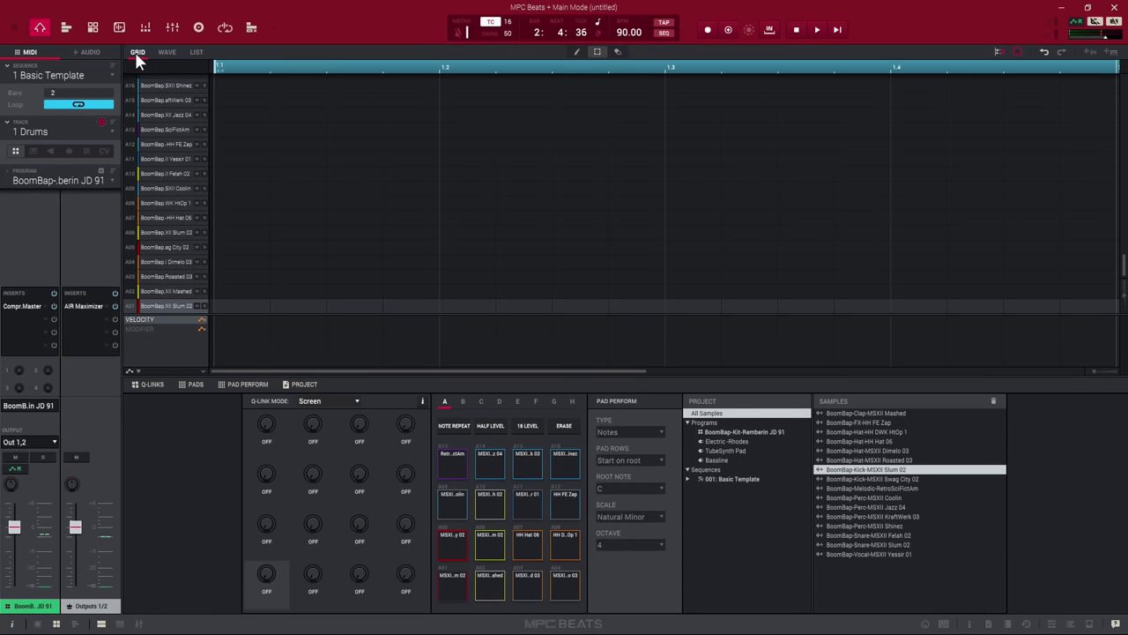
- Look through the Wave and List views of the drum track and return to the Grid view
left_click(168, 53)
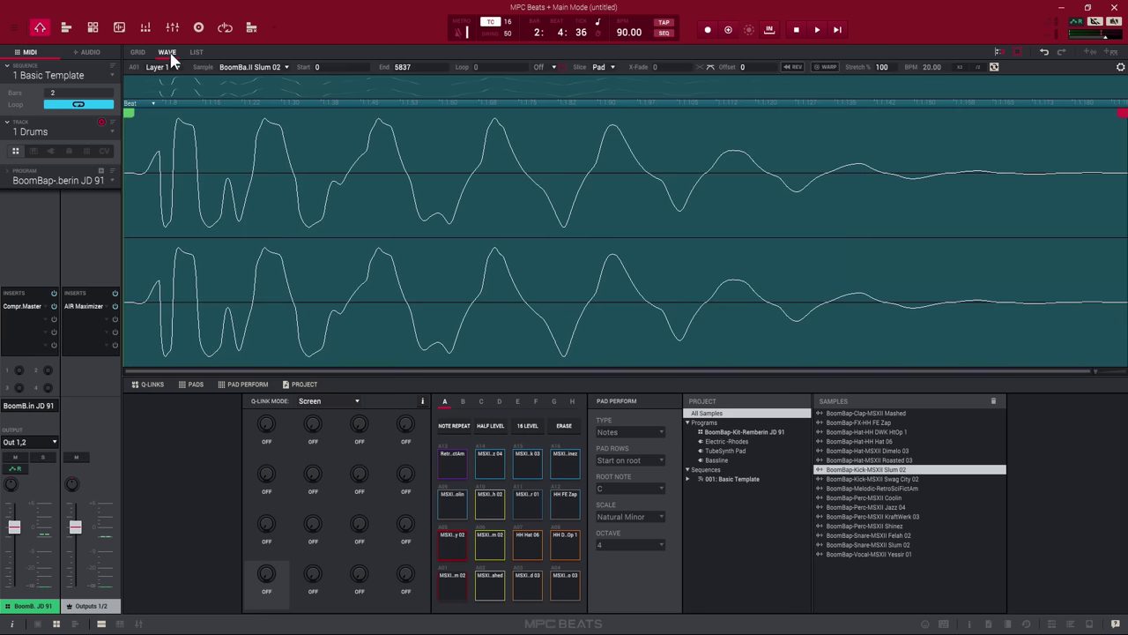
left_click(200, 53)
left_click(137, 53)
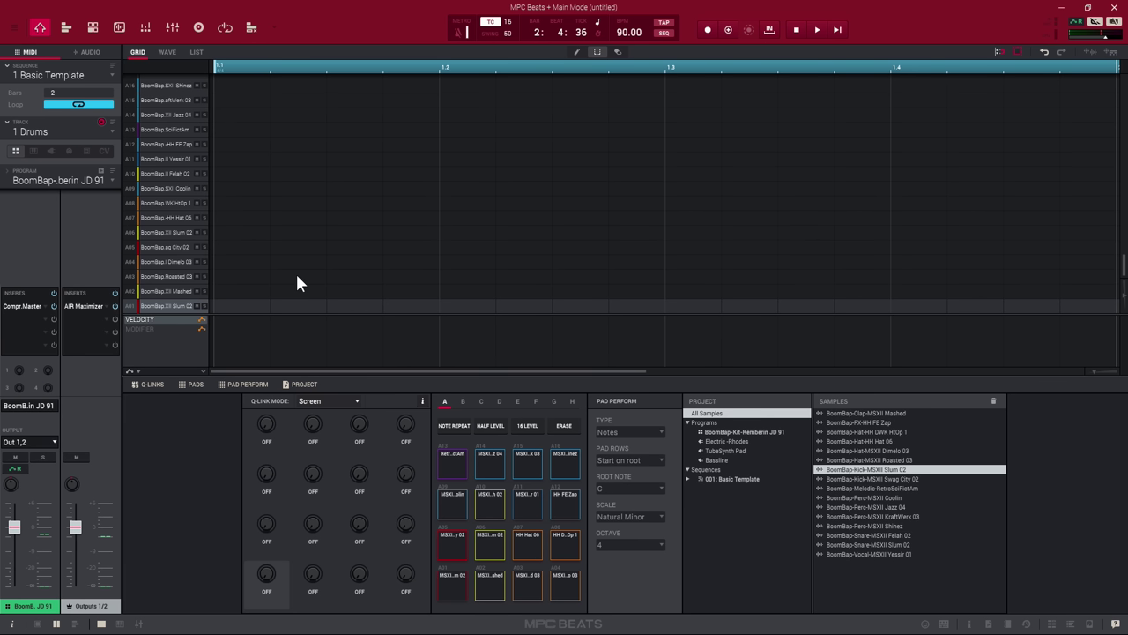
- Add A01 kick notes on all four beats of bar 1 and play the pattern back
left_click(226, 306)
left_click(491, 305)
left_click(712, 305)
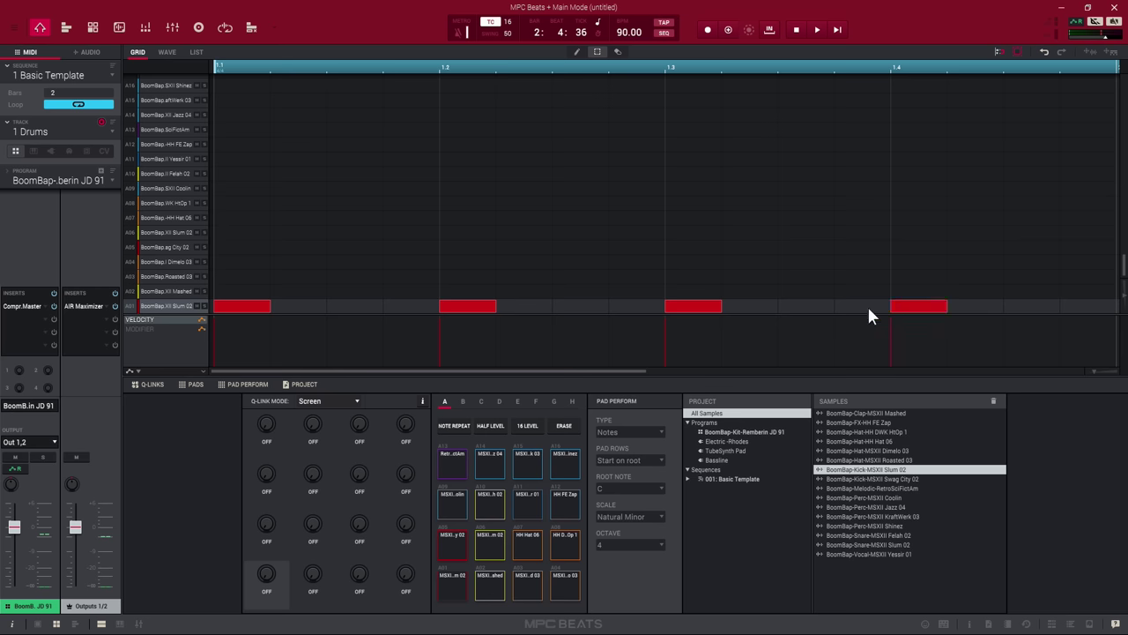
key("space")
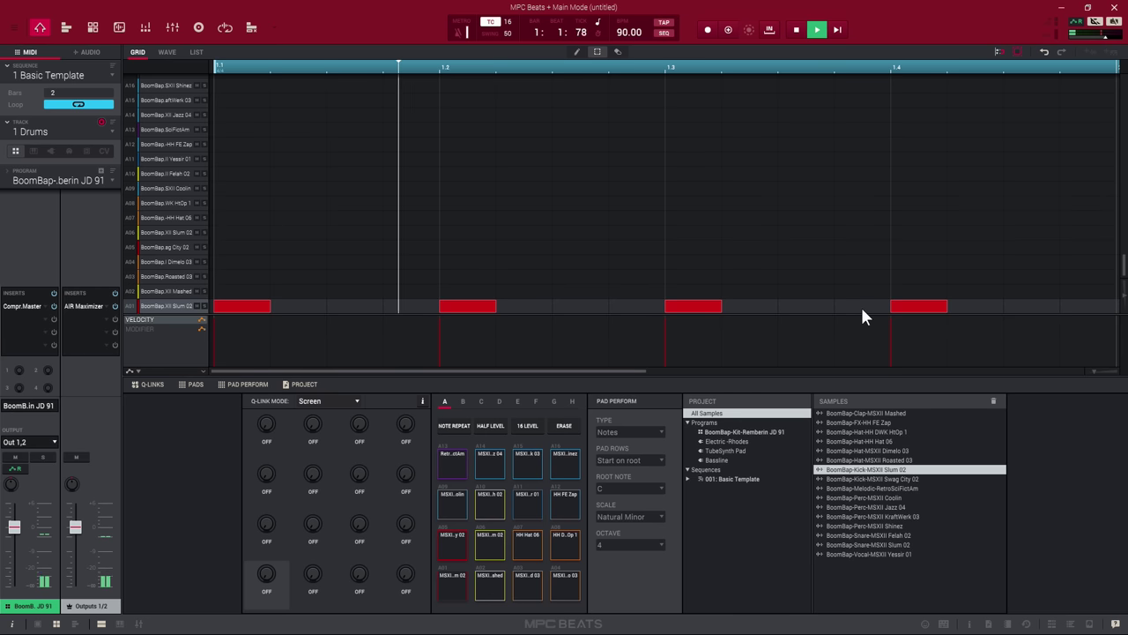
key("space")
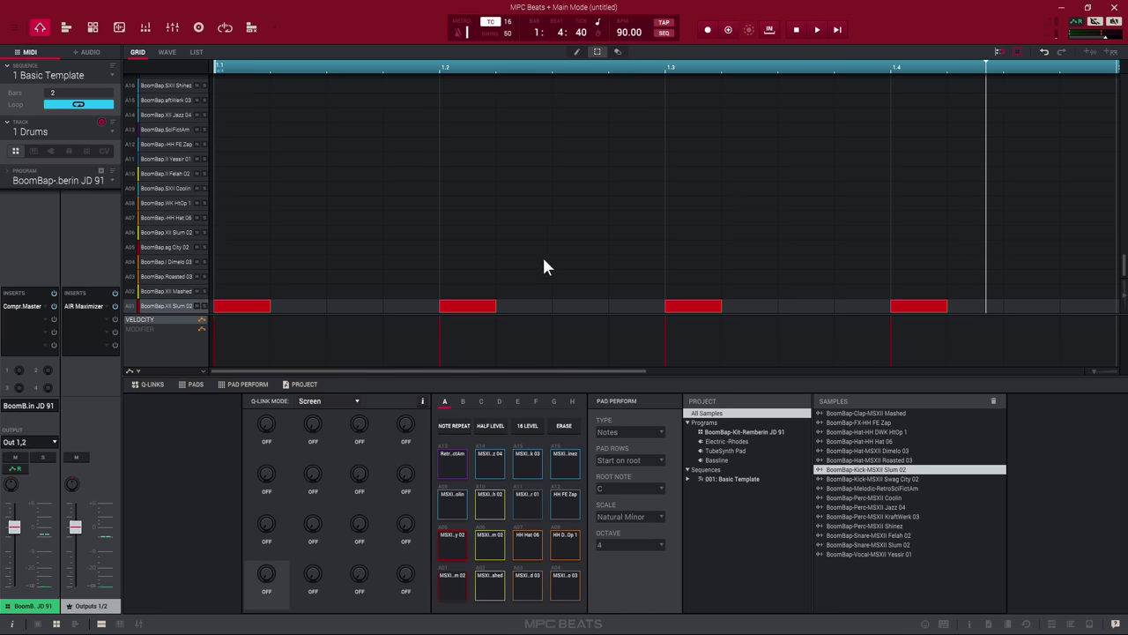
- Add A02 notes midway between the kick notes throughout bar 1
left_click(348, 290)
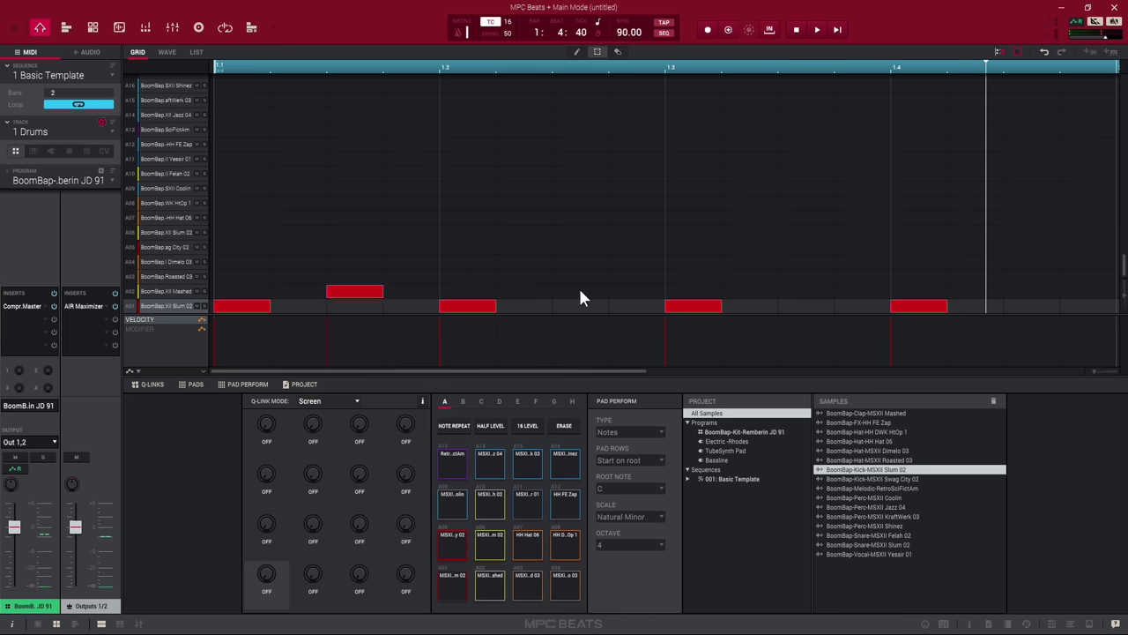
left_click(820, 291)
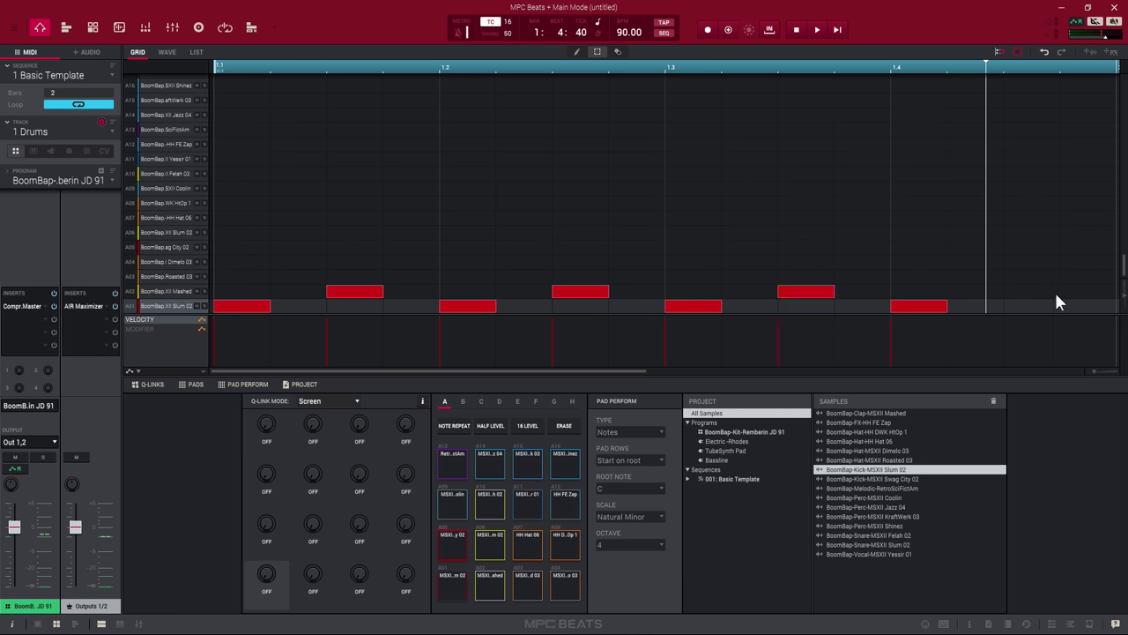
left_click(1047, 291)
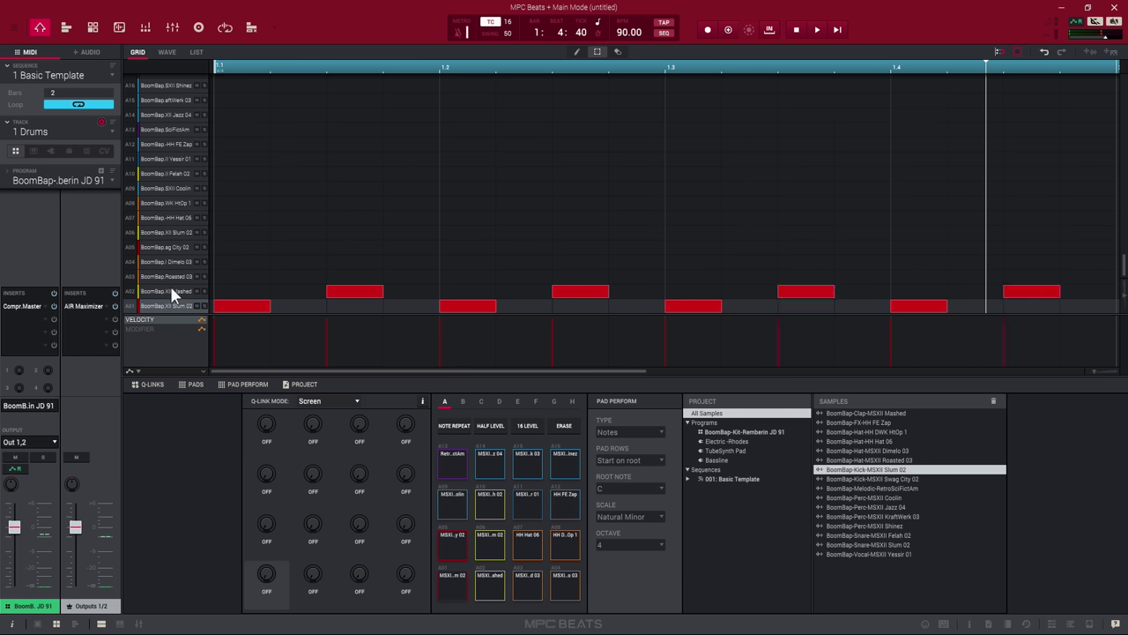
- Try an A03 note on beat 1 and remove it, add A04 notes on all four beats instead, and play the pattern back
left_click(229, 278)
left_click(240, 280)
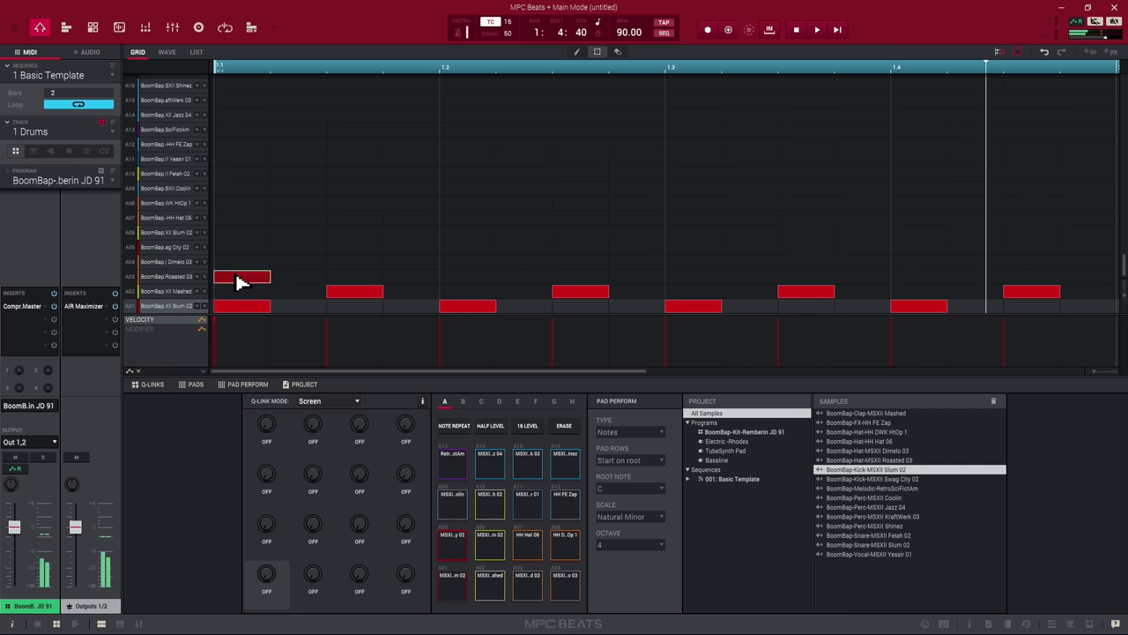
left_click(229, 261)
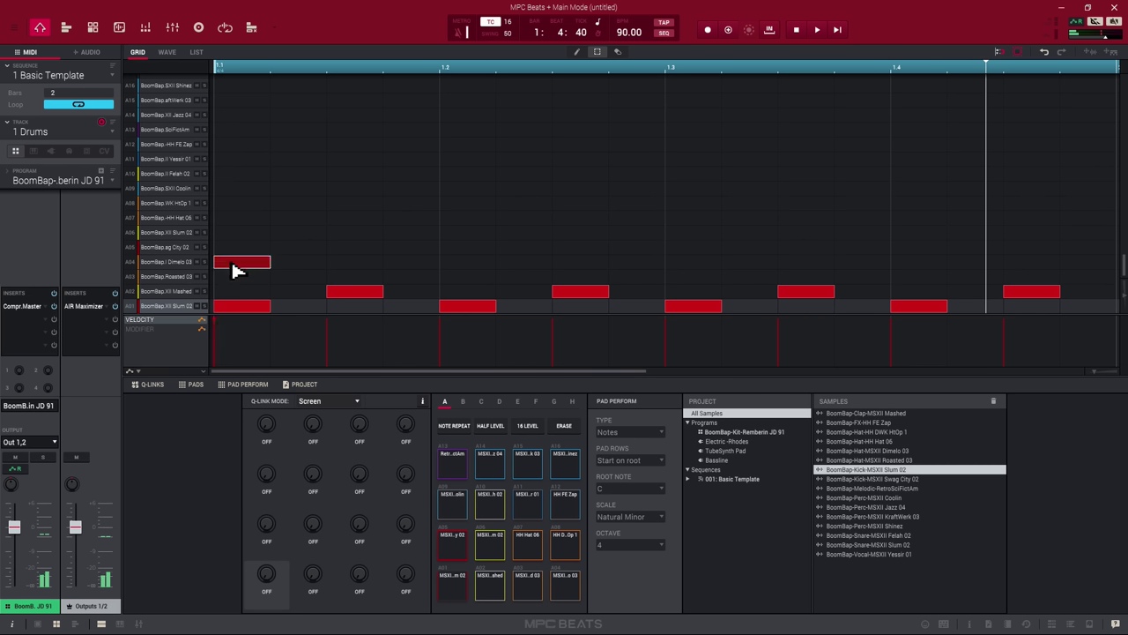
left_click(686, 260)
left_click(478, 261)
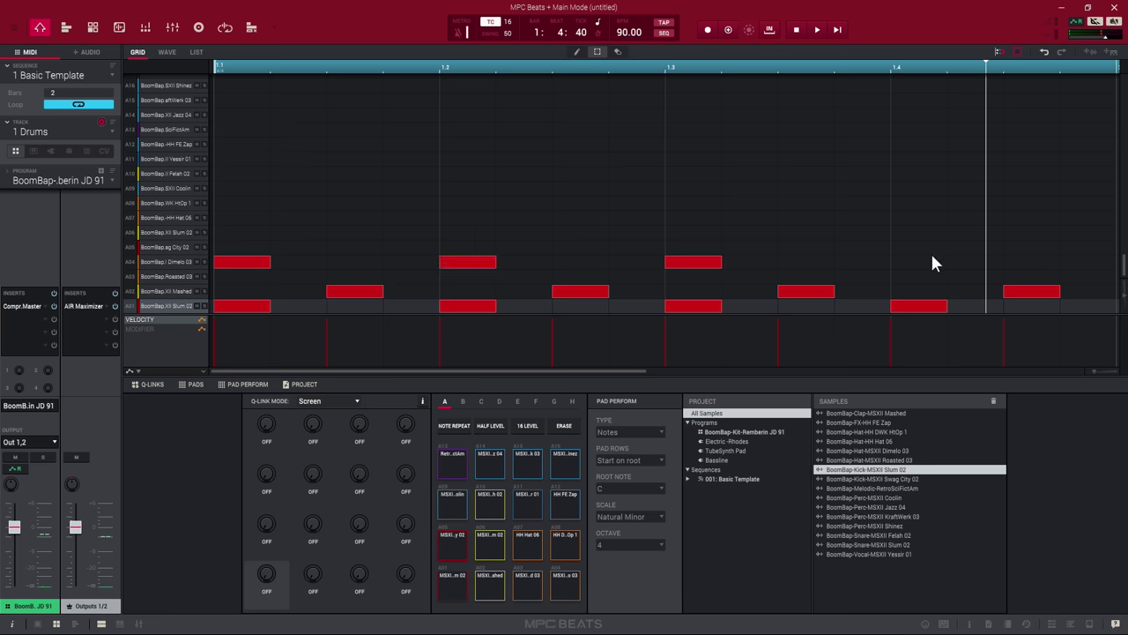
key("space")
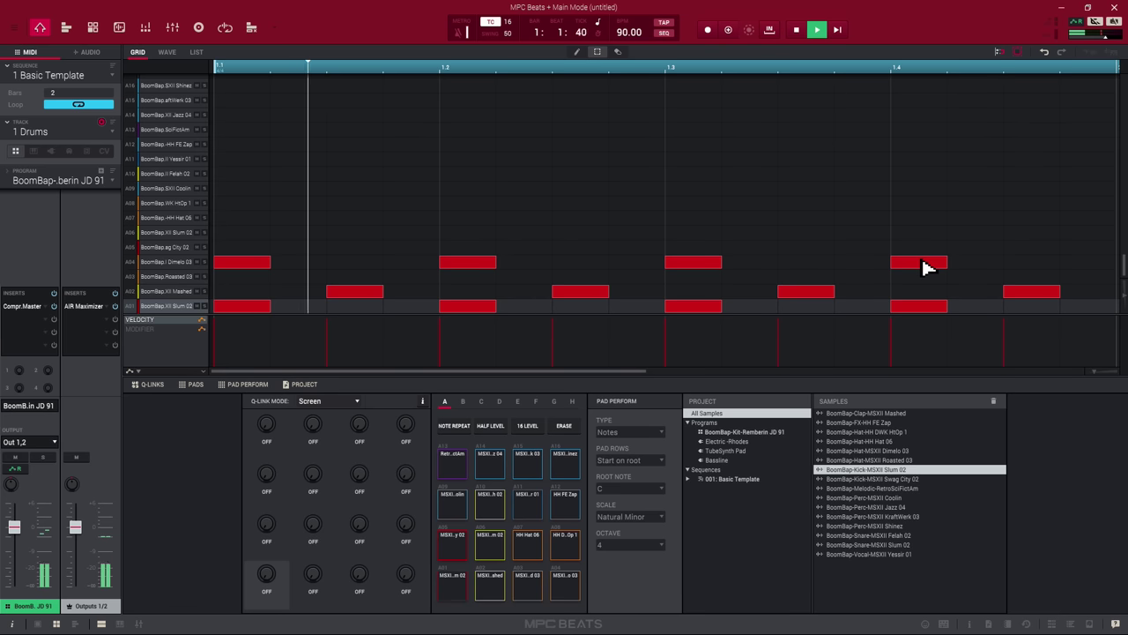
key("space")
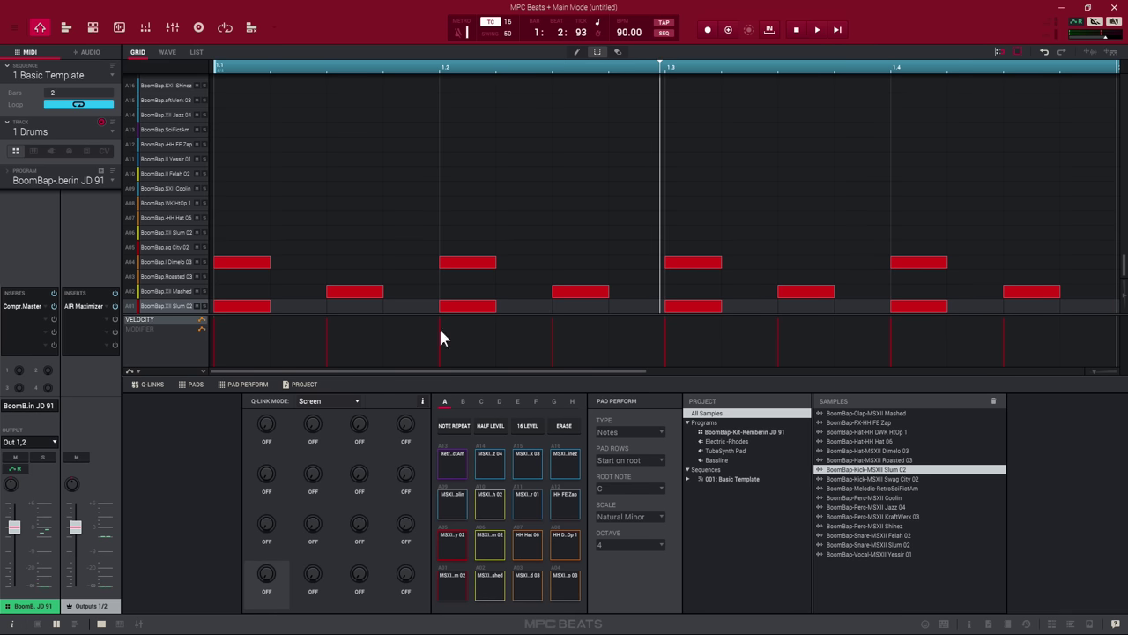
- Delete the four A04 notes from bar 1
double_click(251, 263)
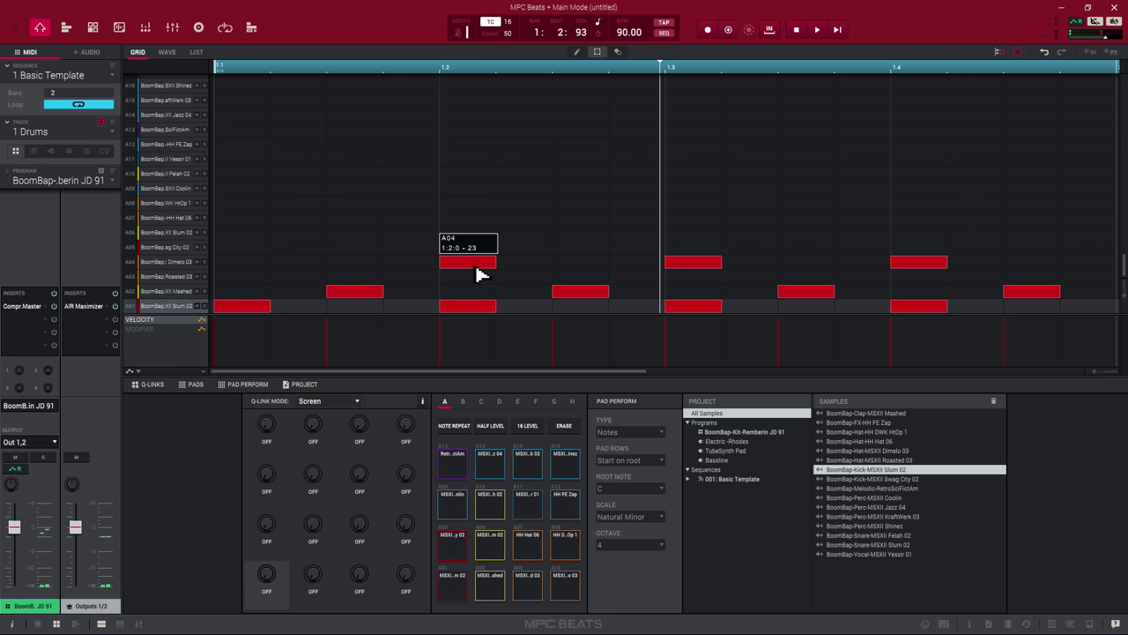
double_click(476, 263)
left_click(686, 268)
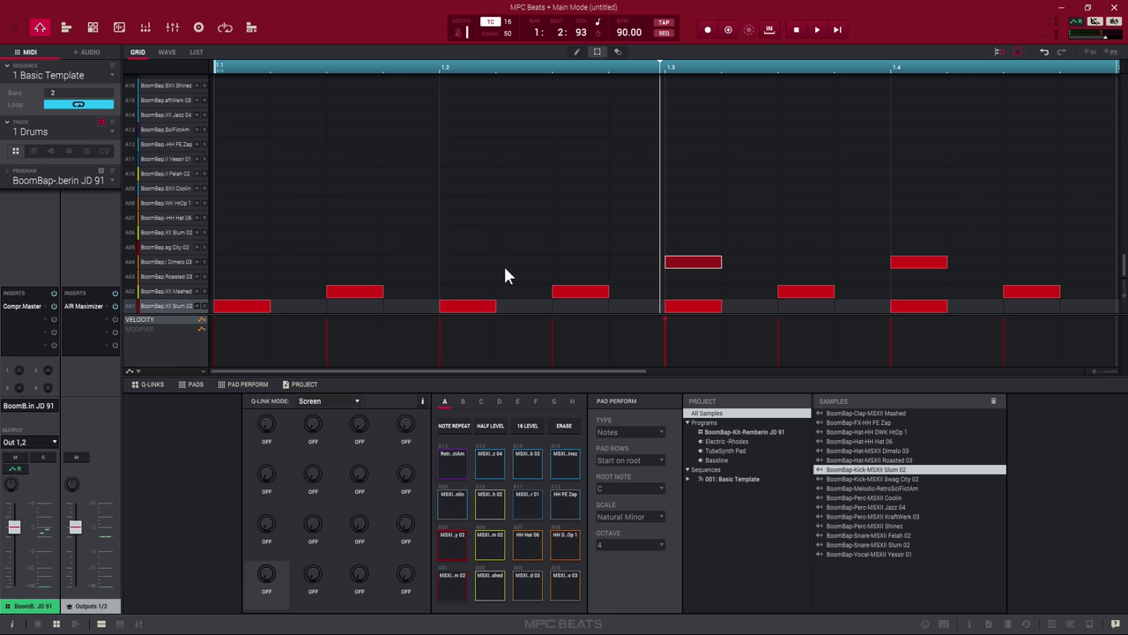
key("Delete")
left_click(912, 262)
key("Delete")
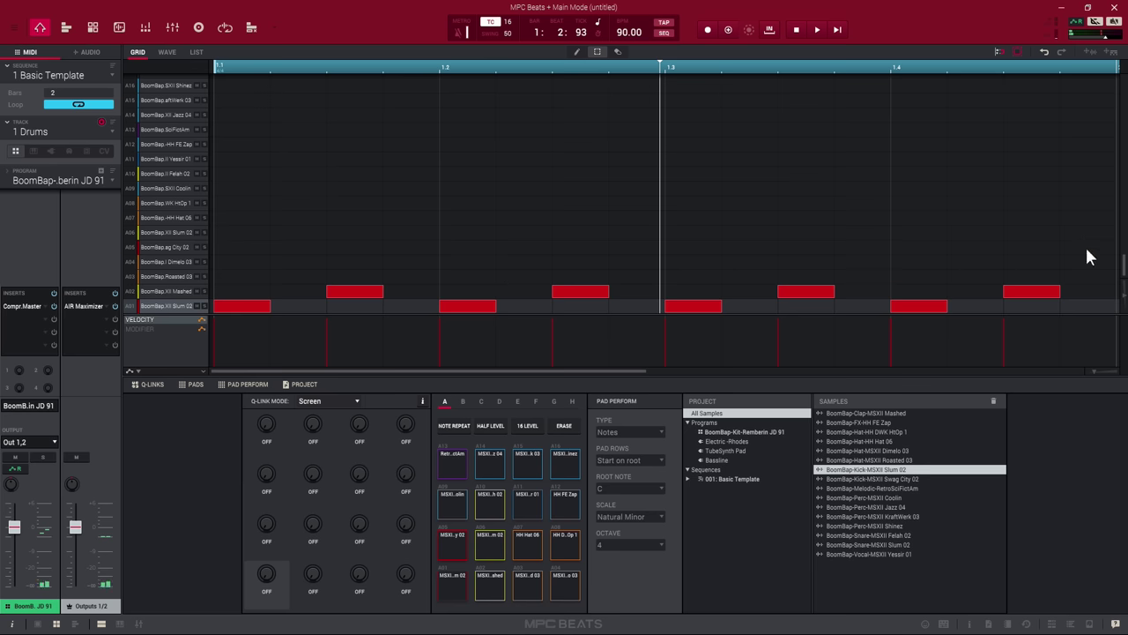
- Delete all the remaining A02 and A01 notes from bar 1
left_click_drag(1100, 293, 268, 296)
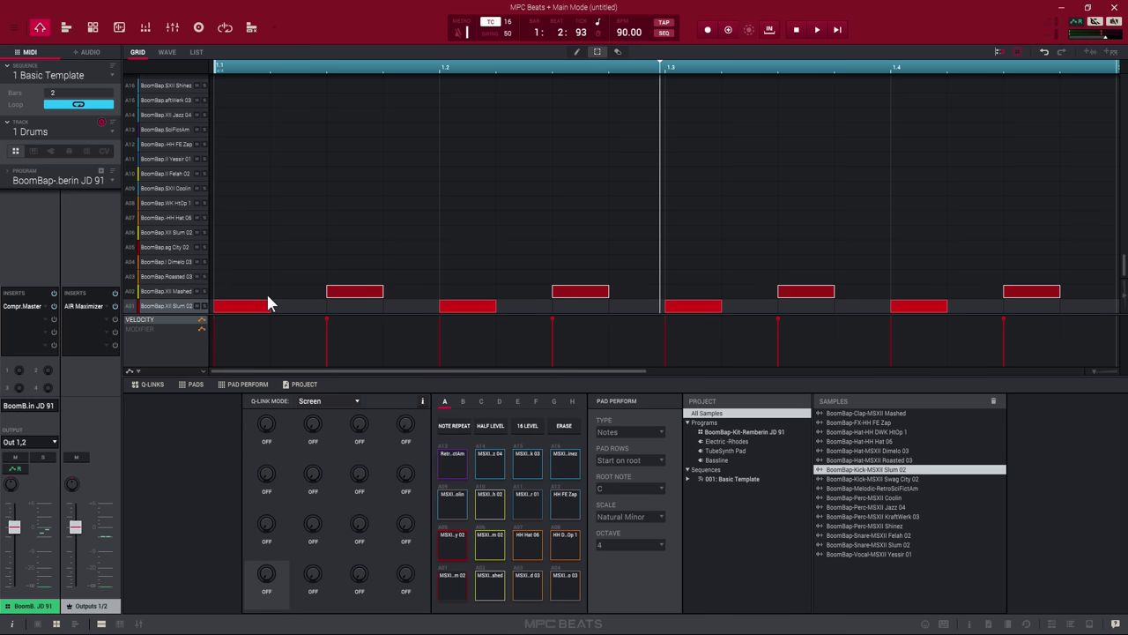
key("Delete")
left_click_drag(1053, 308, 236, 298)
key("Delete")
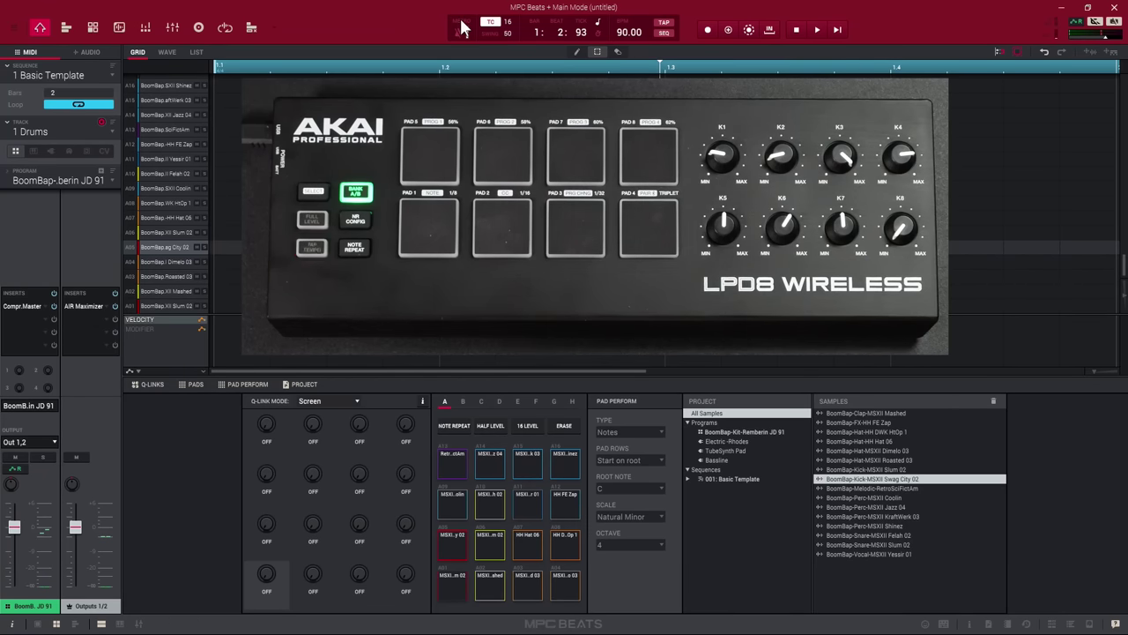
- Turn on the metronome and start and stop playback twice to practise a drum pattern against it
left_click(458, 35)
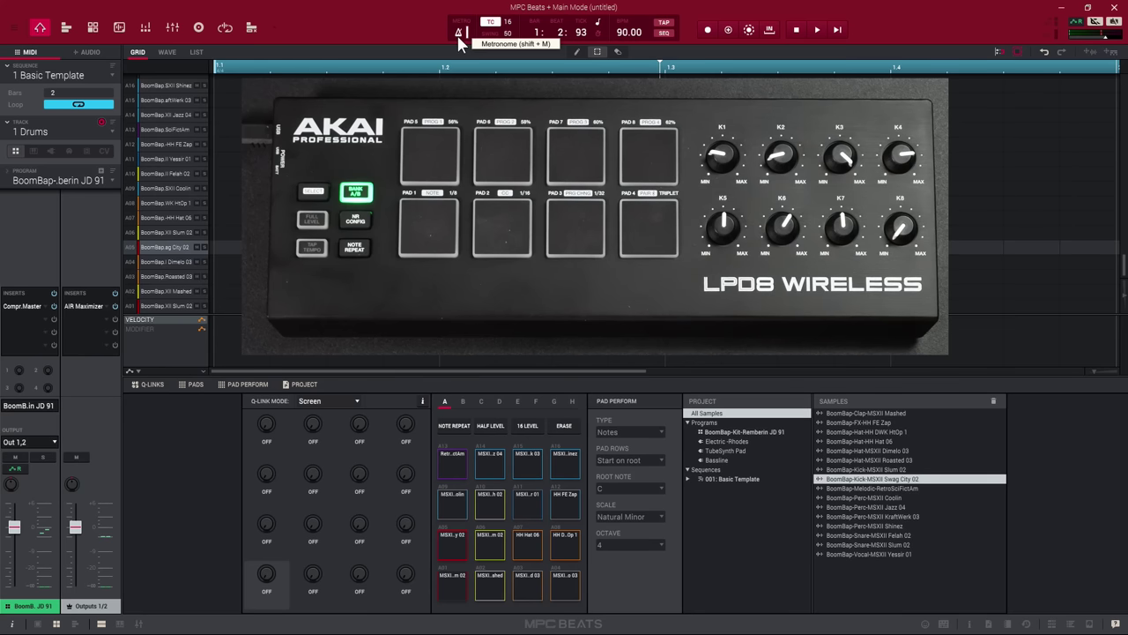
key("space")
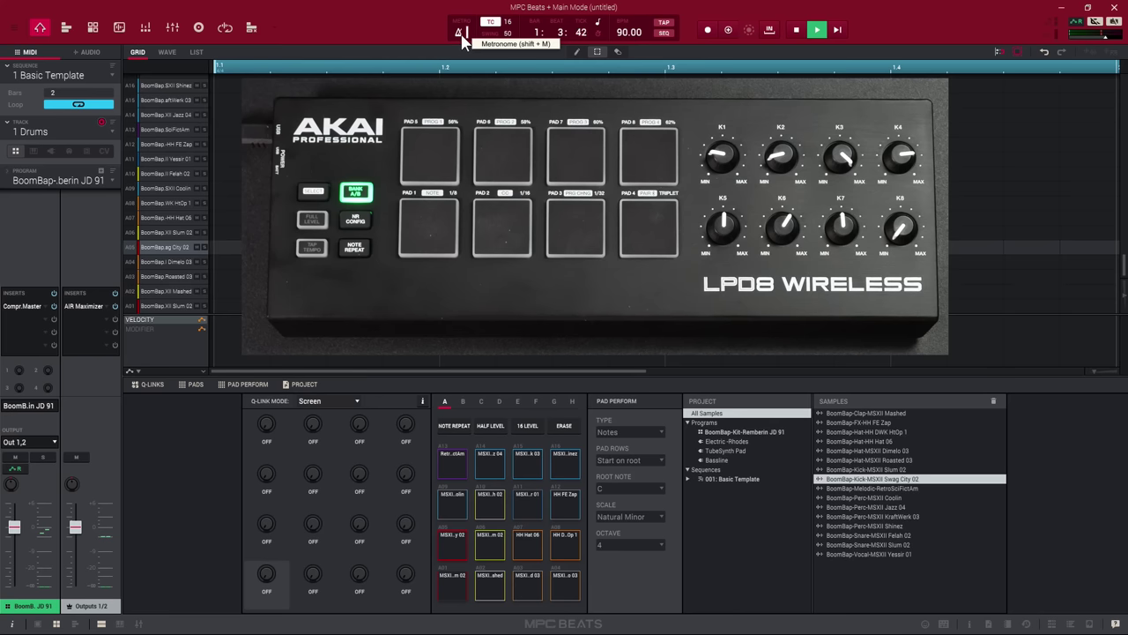
key("space")
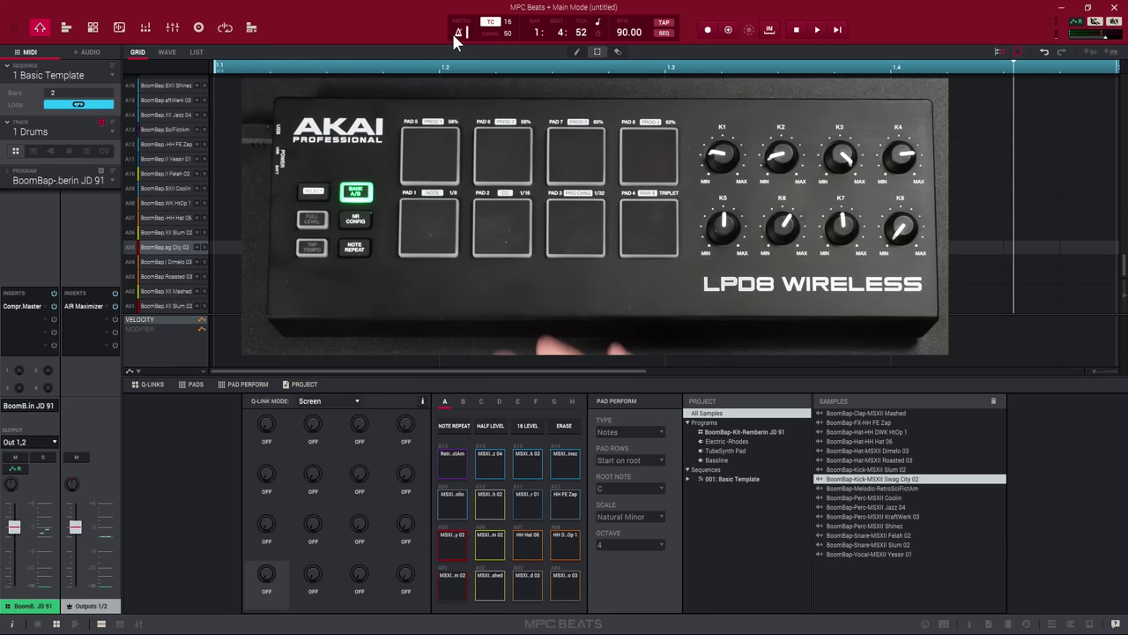
key("space")
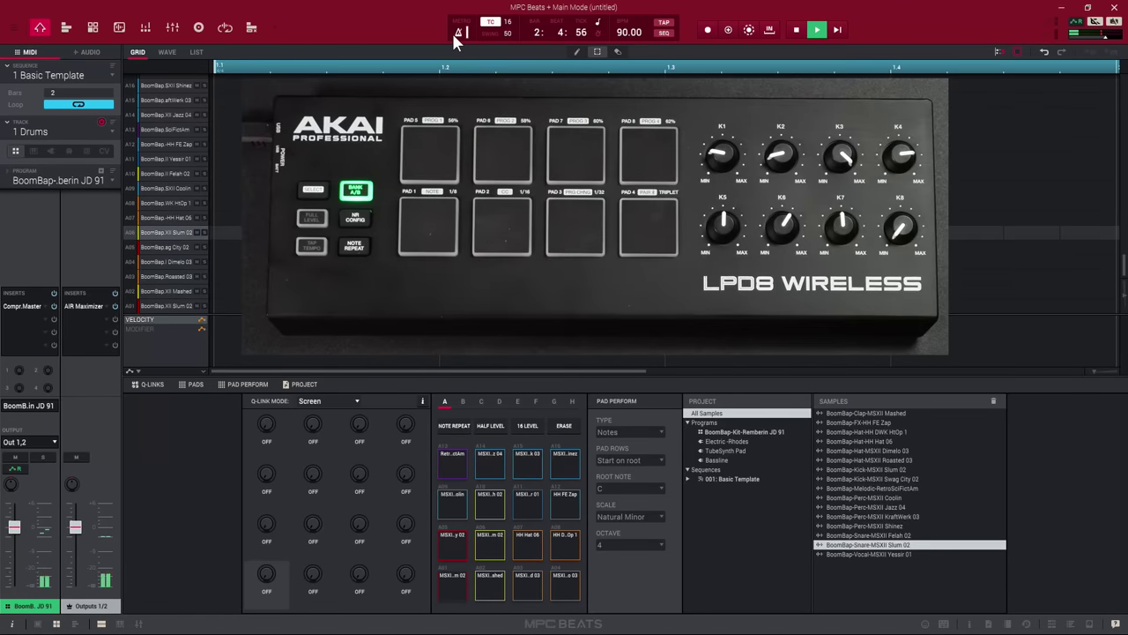
key("space")
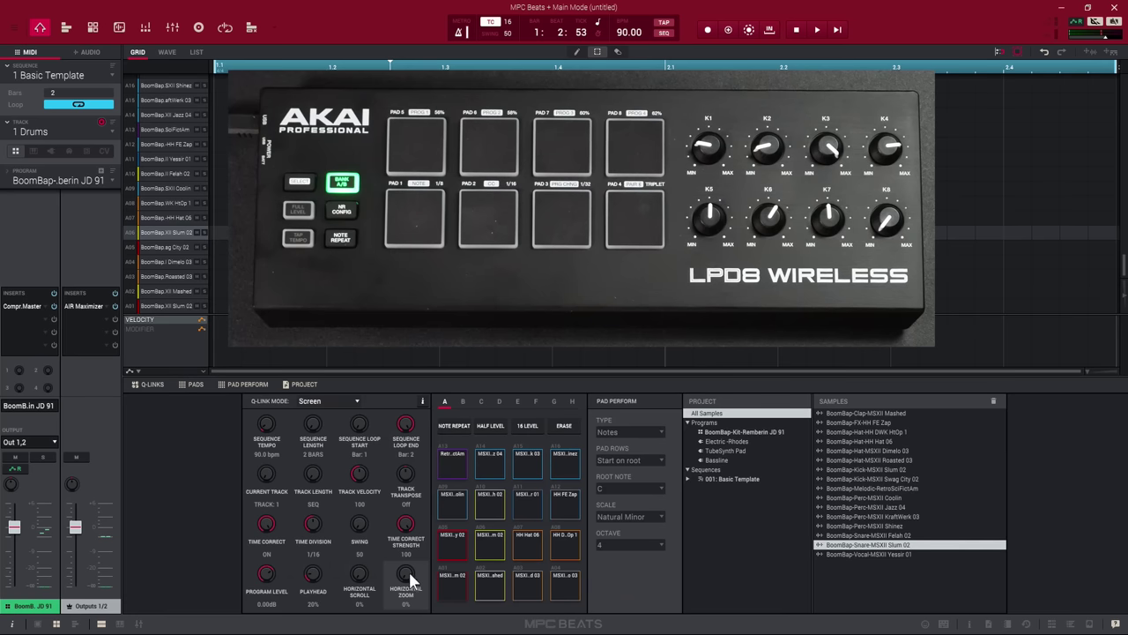
- Raise the Horizontal Zoom Q-Link to about 94%
left_click_drag(406, 578, 406, 502)
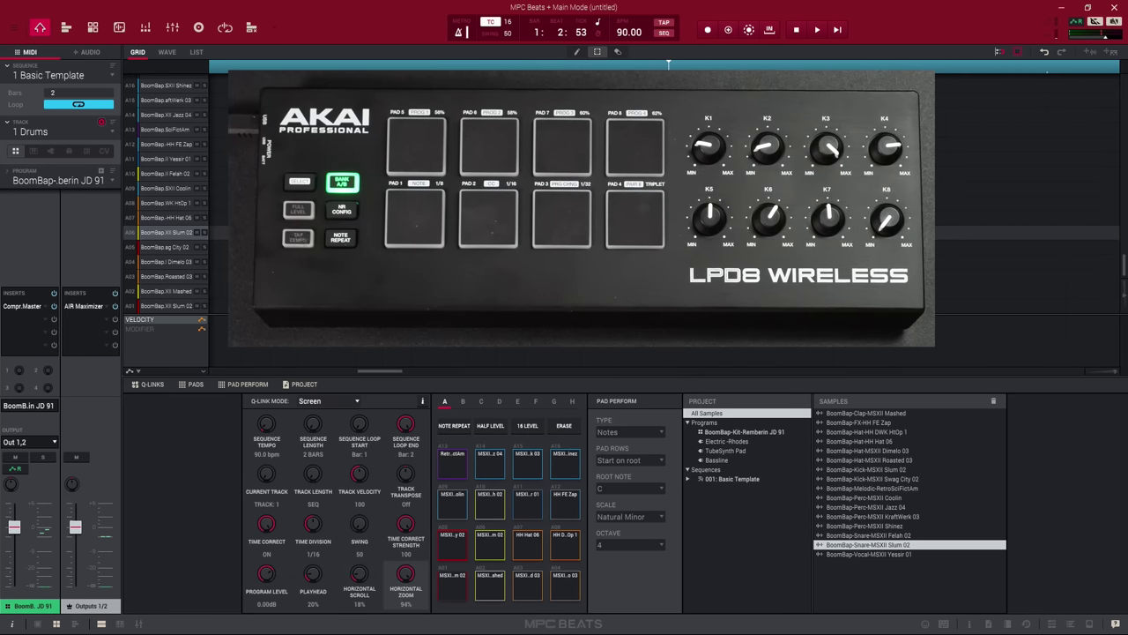
- Fit both bars in the grid and overdub the A07 hi-hat on every beat of the two-bar loop against the metronome
left_click_drag(407, 573, 407, 617)
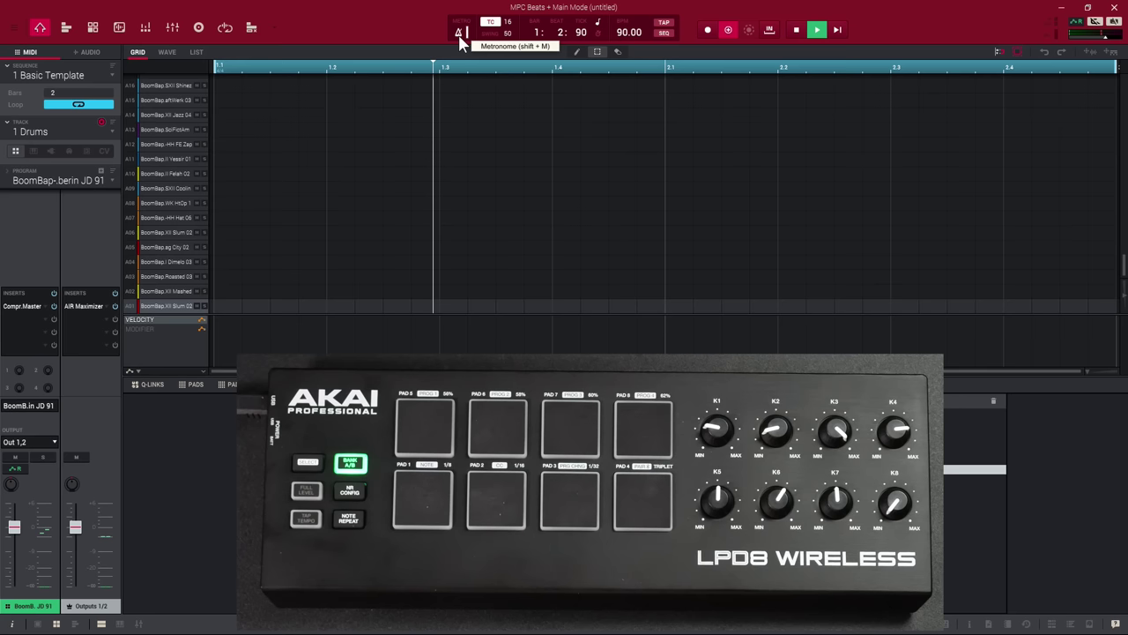
key("space")
key("space")
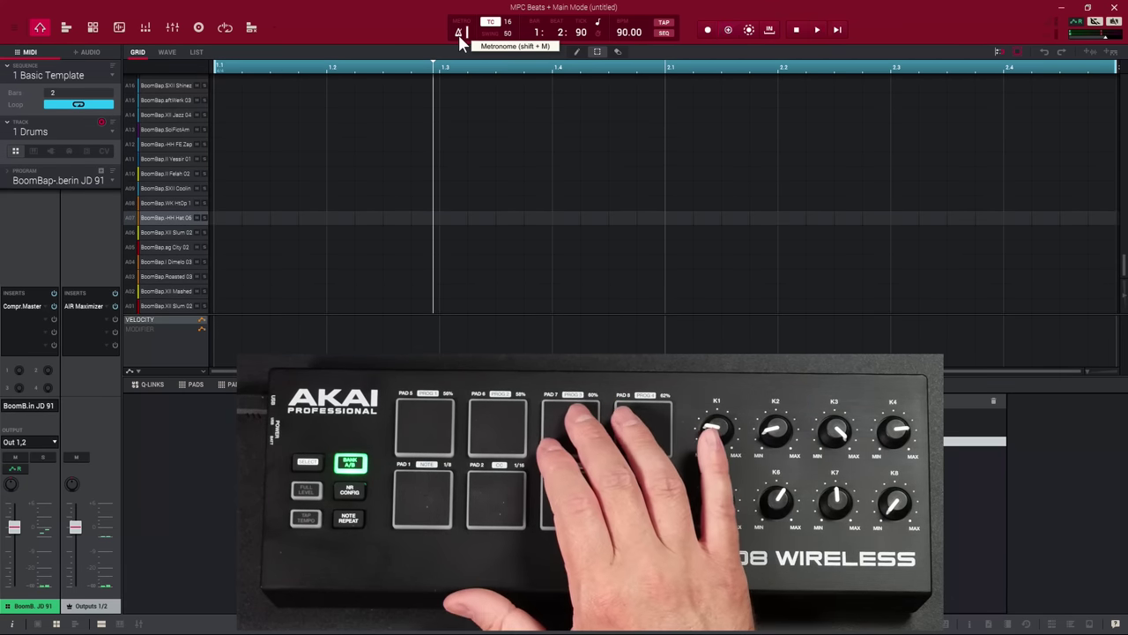
key("space")
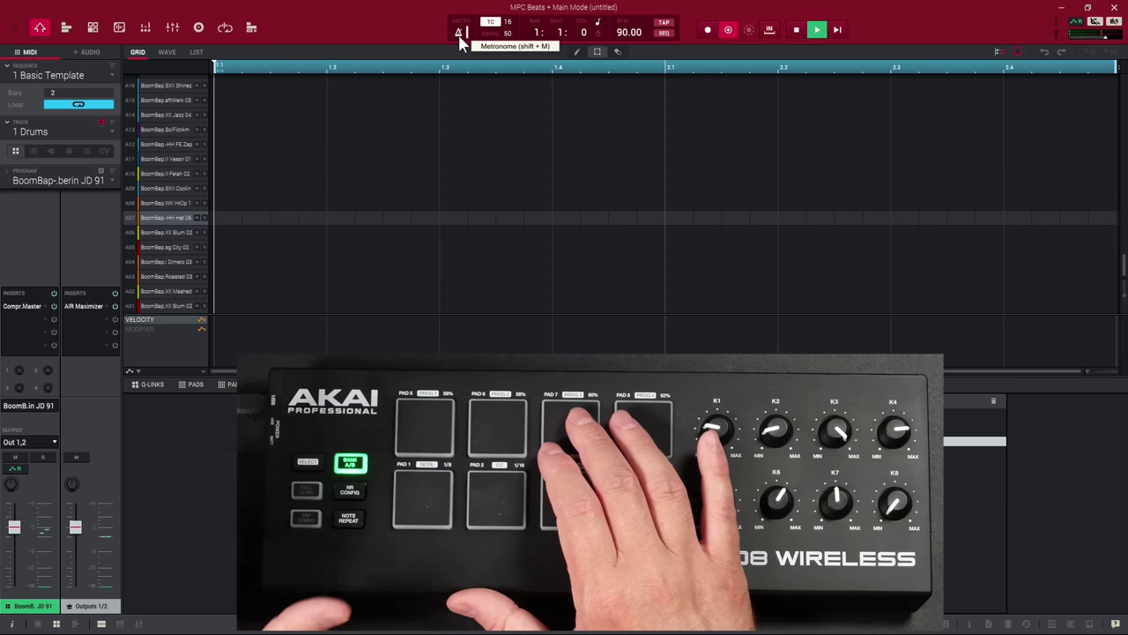
key("space")
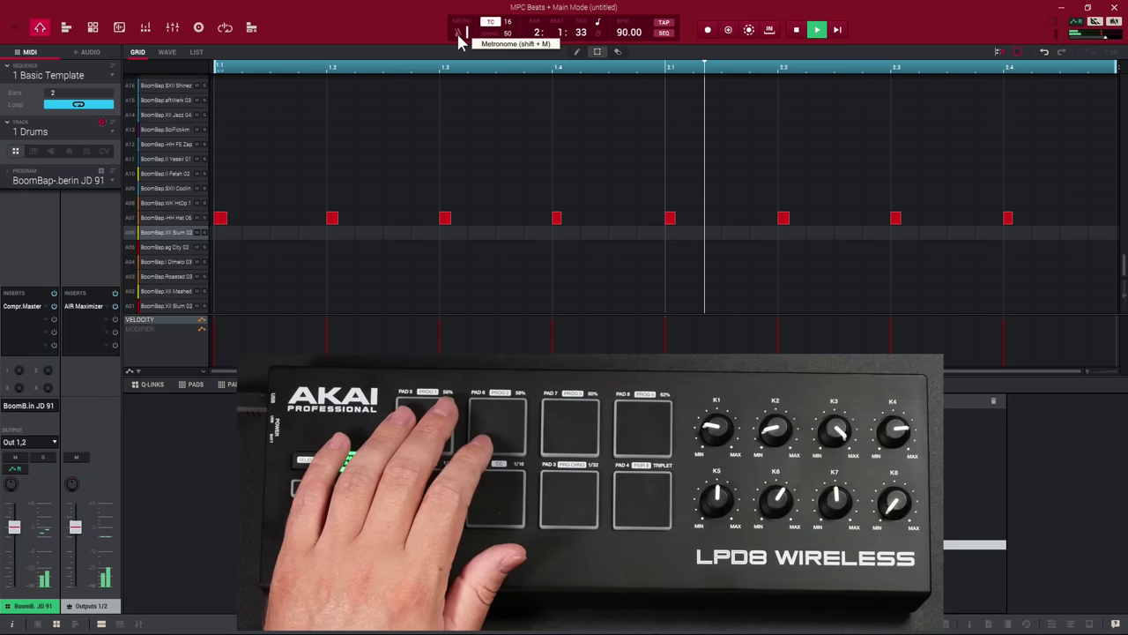
- Overdub A06 snares on beats 2 and 4, A05 kicks across both bars and an A03 hat after beat 2.4, ending with playback stopped
left_click(730, 33)
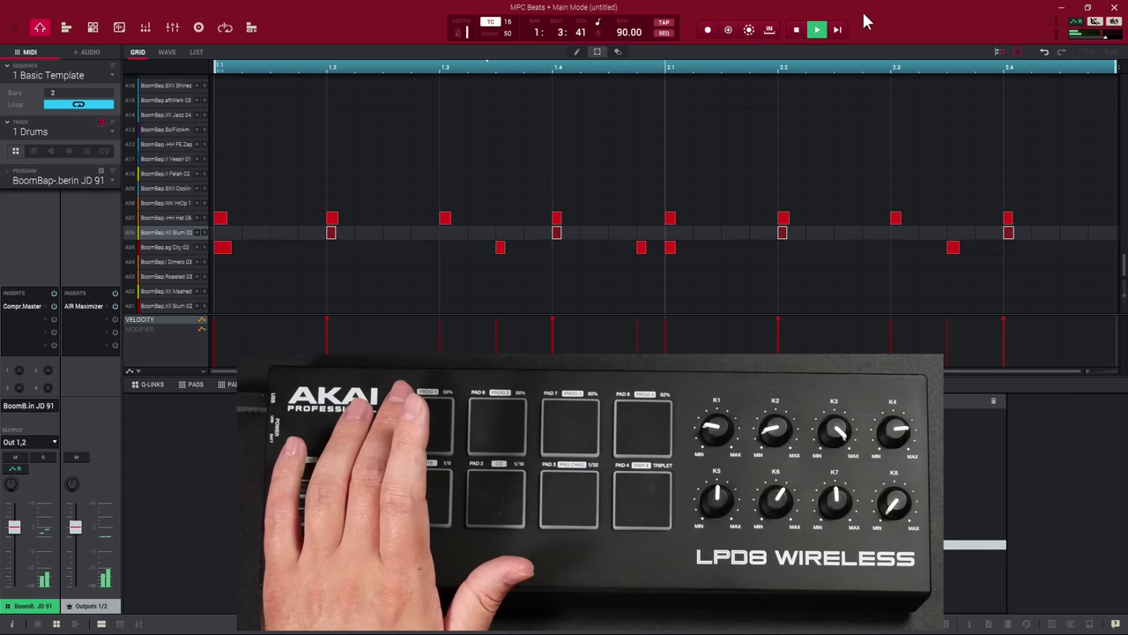
left_click(728, 31)
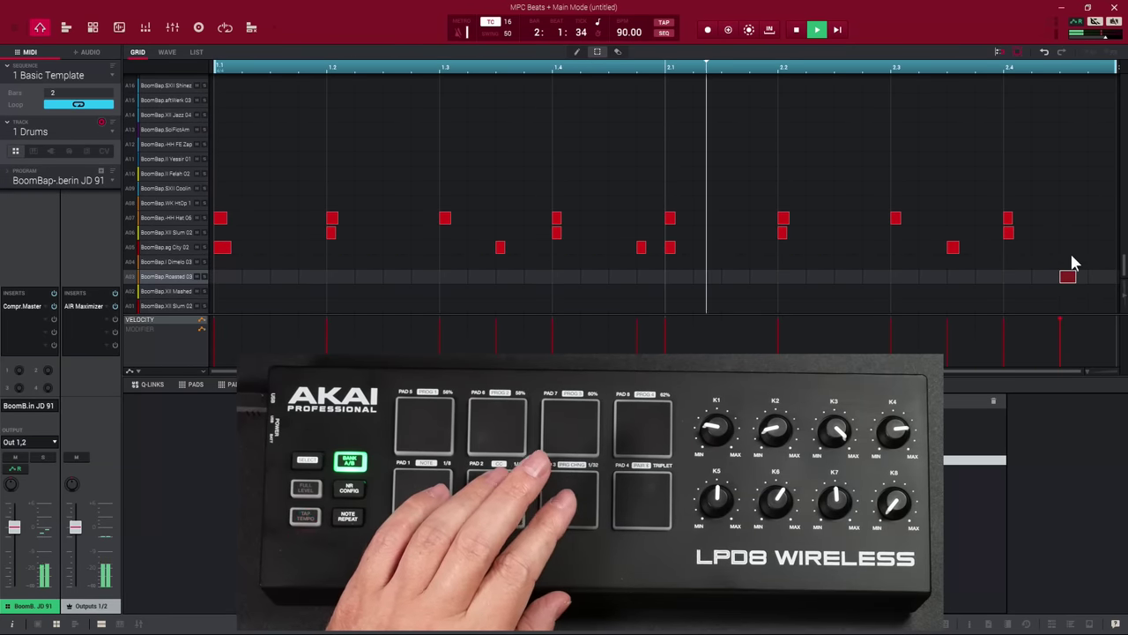
left_click(798, 31)
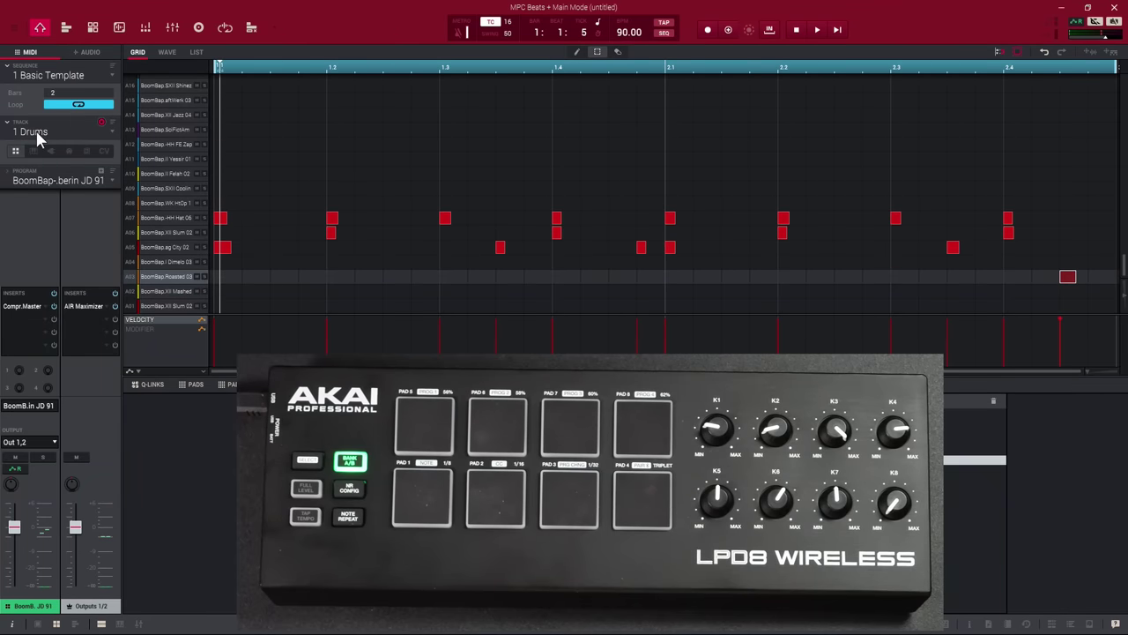
- Switch the current track from the drums to 2 Keys using the track list
left_click(36, 130)
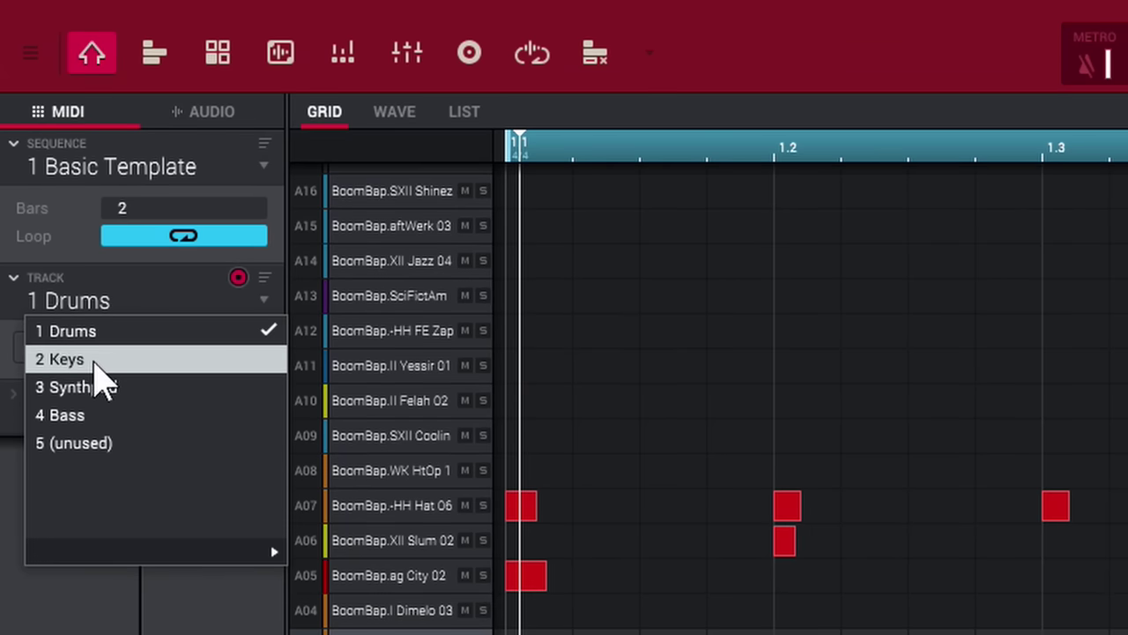
left_click(95, 363)
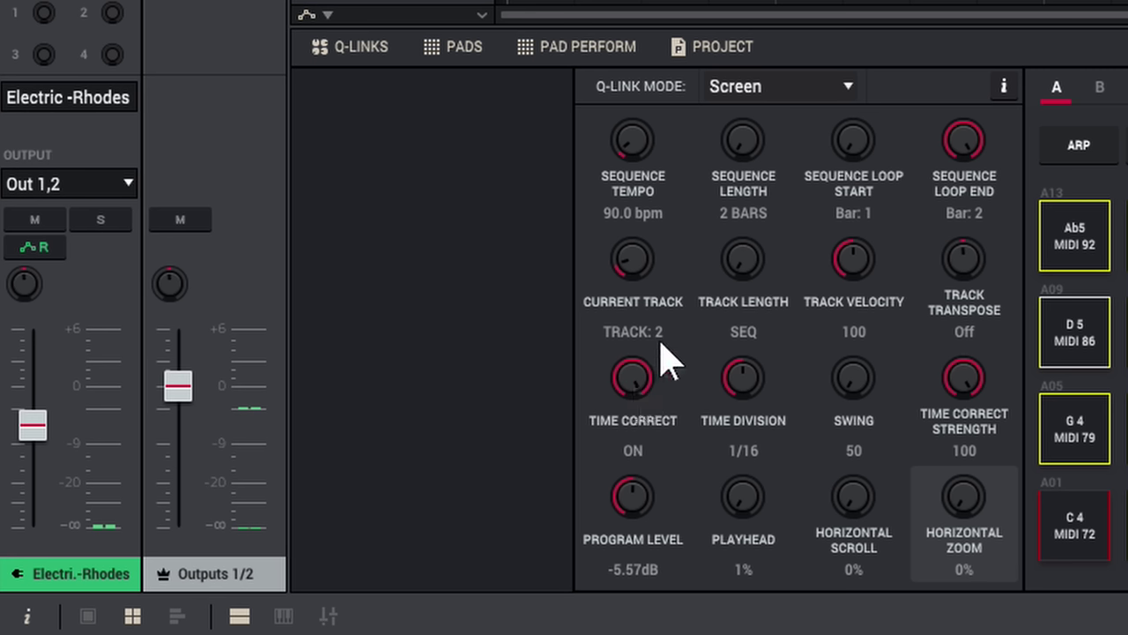
- Sweep the Current Track Q-Link up to track 6 and back to track 2
left_click(614, 296)
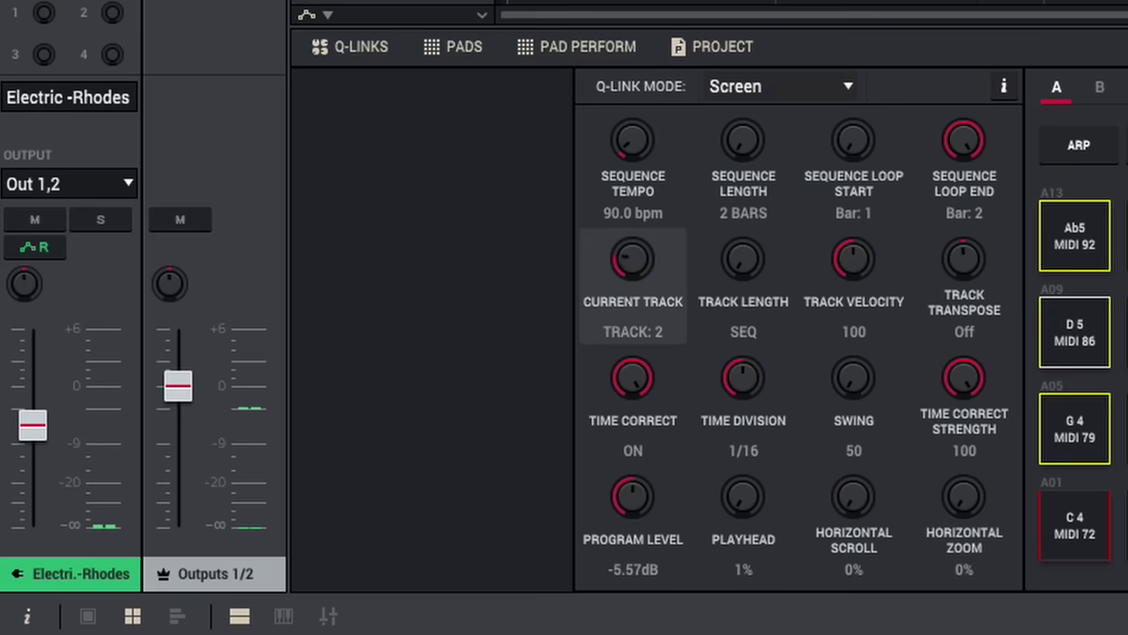
scroll(633, 258, "up", 3)
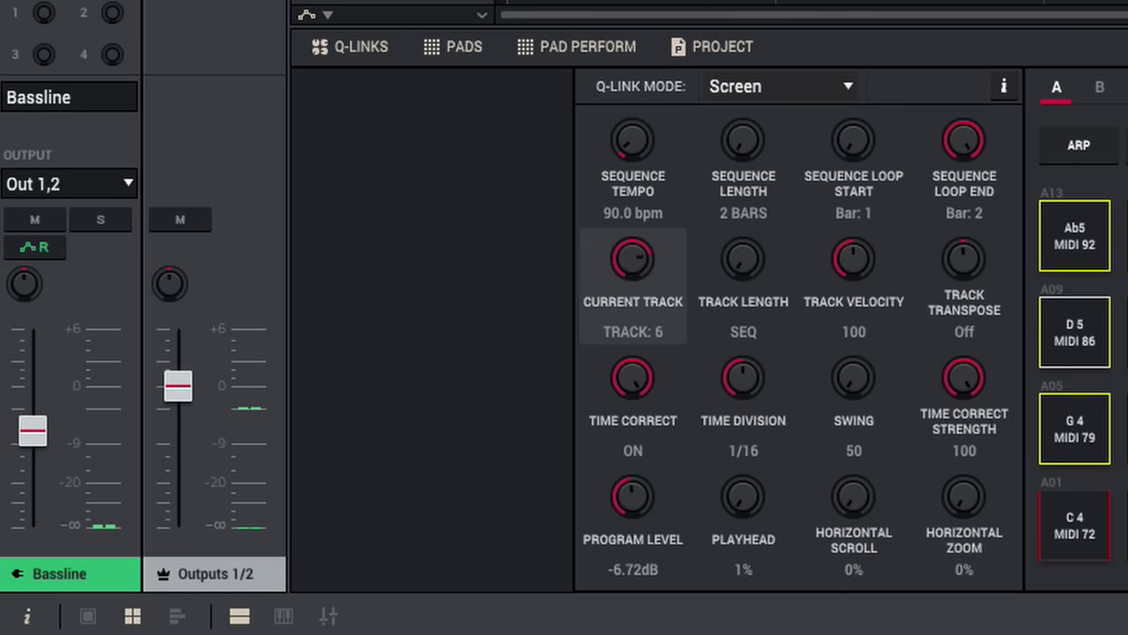
scroll(633, 258, "down", 4)
scroll(633, 259, "up", 1)
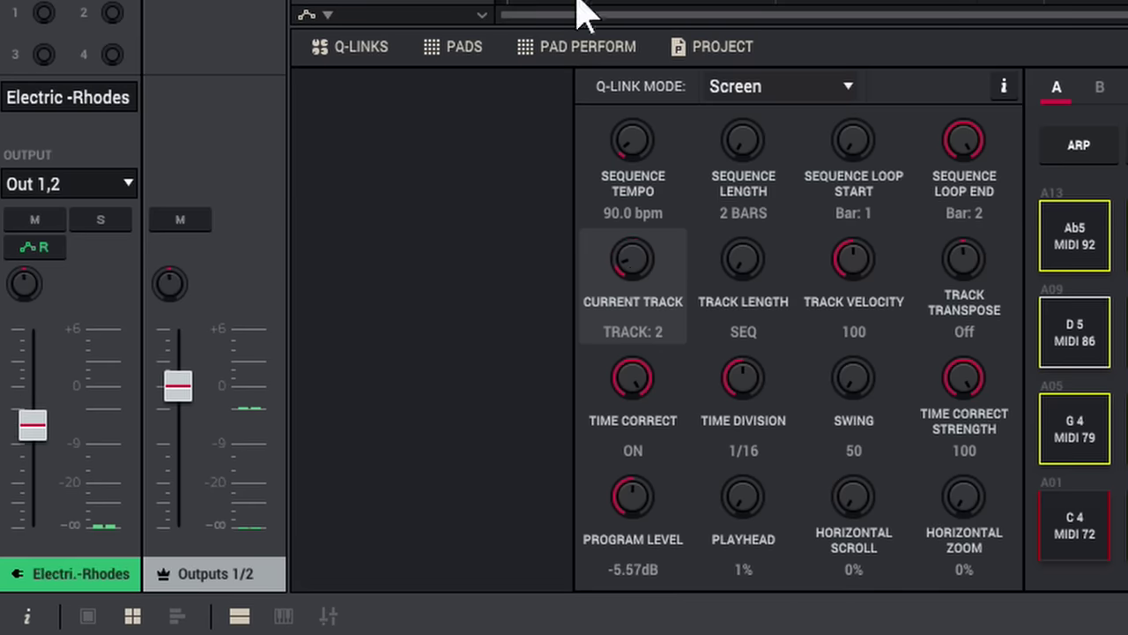